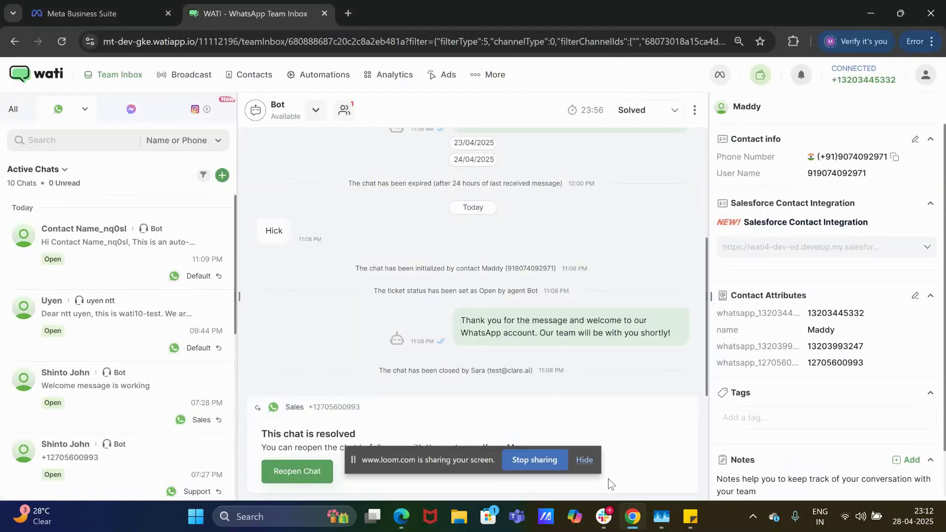
Go to Channels from the More menu and start adding another WhatsApp number
{"action": "left_click", "coordinate": [584, 459]}
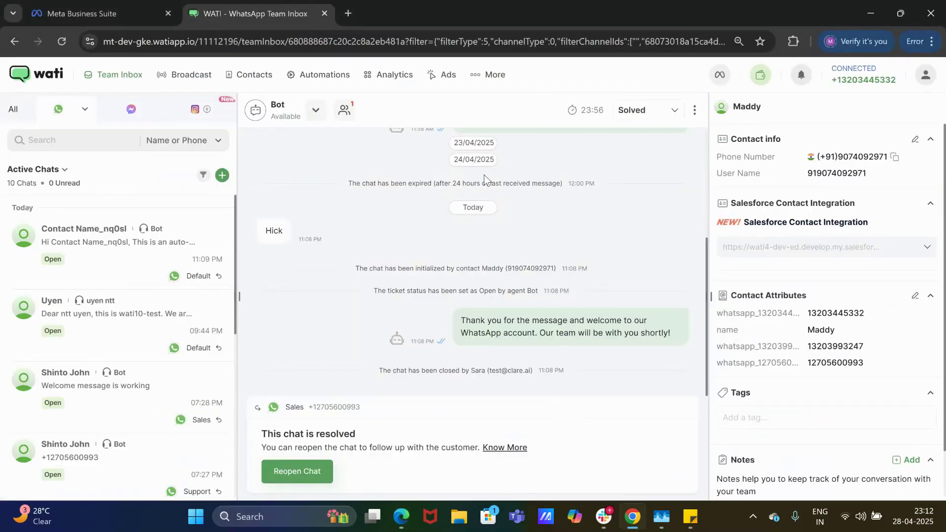
{"action": "left_click", "coordinate": [487, 79]}
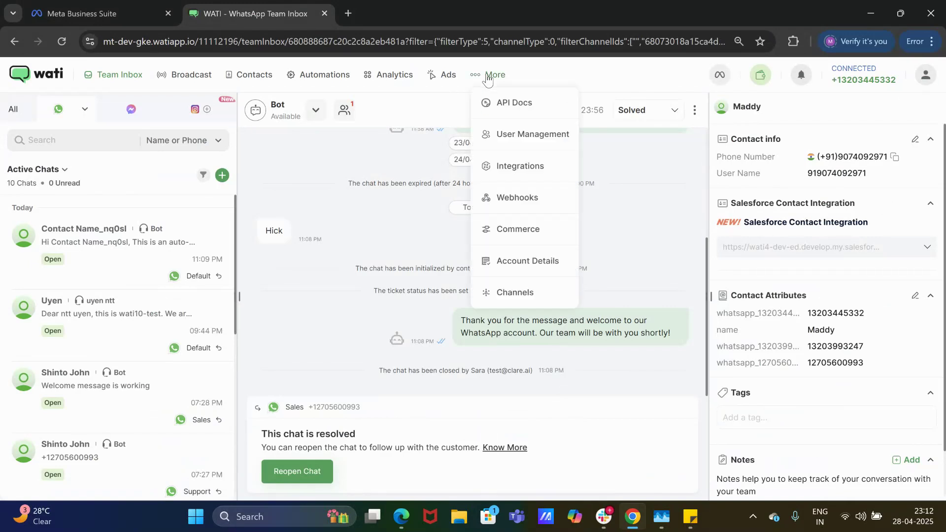
{"action": "left_click", "coordinate": [505, 293]}
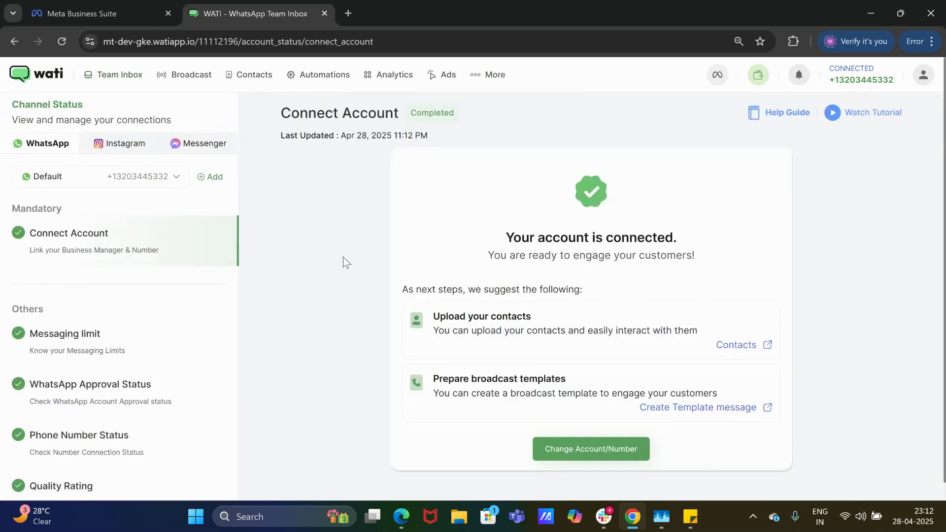
{"action": "left_click", "coordinate": [209, 177]}
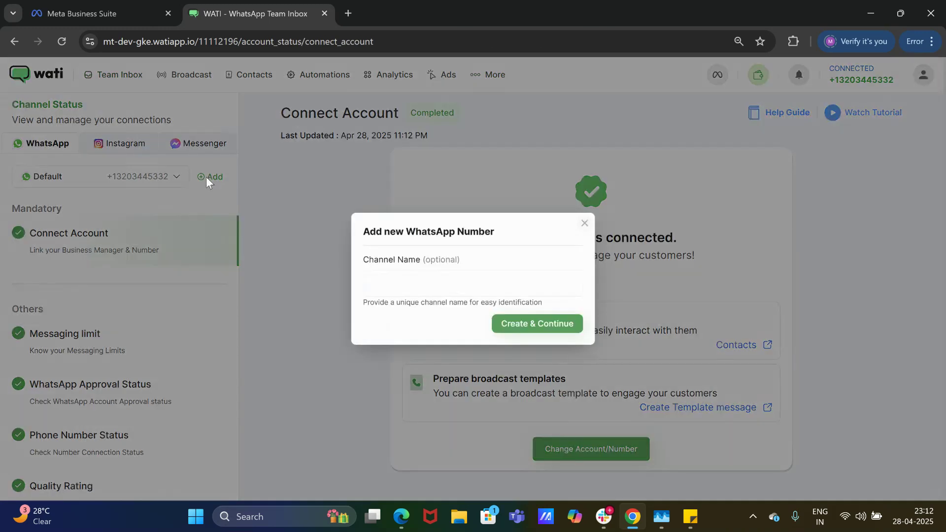
Create a new channel named 'Sales' and continue to its connection form
{"action": "left_click", "coordinate": [390, 285]}
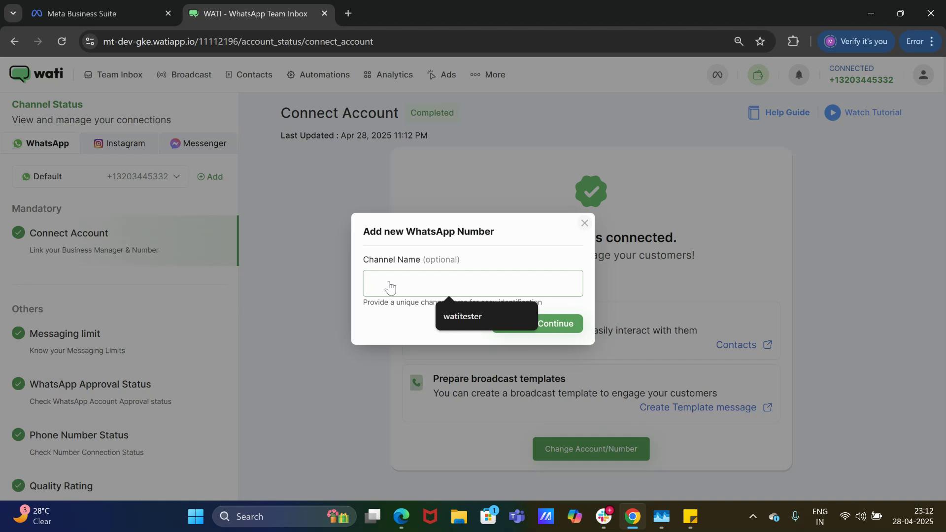
{"action": "type", "text": "Sa"}
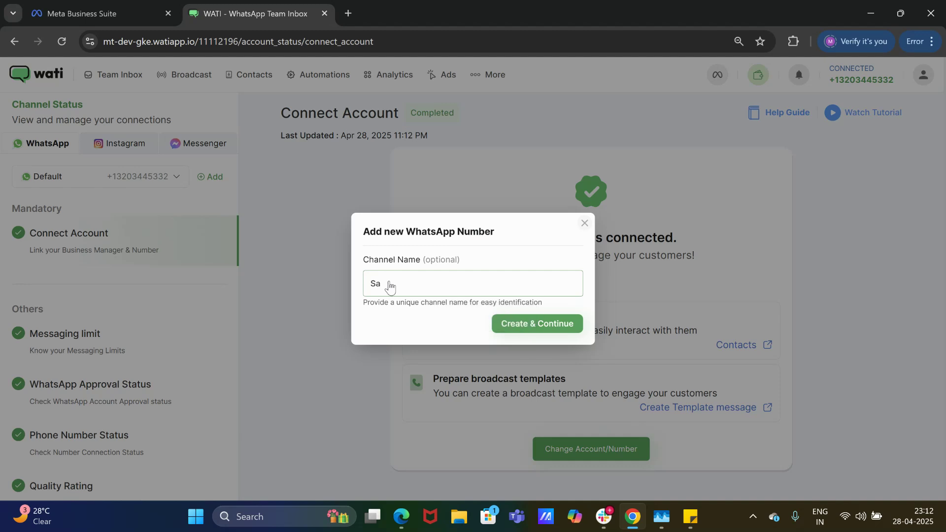
{"action": "type", "text": "les"}
{"action": "left_click", "coordinate": [523, 329]}
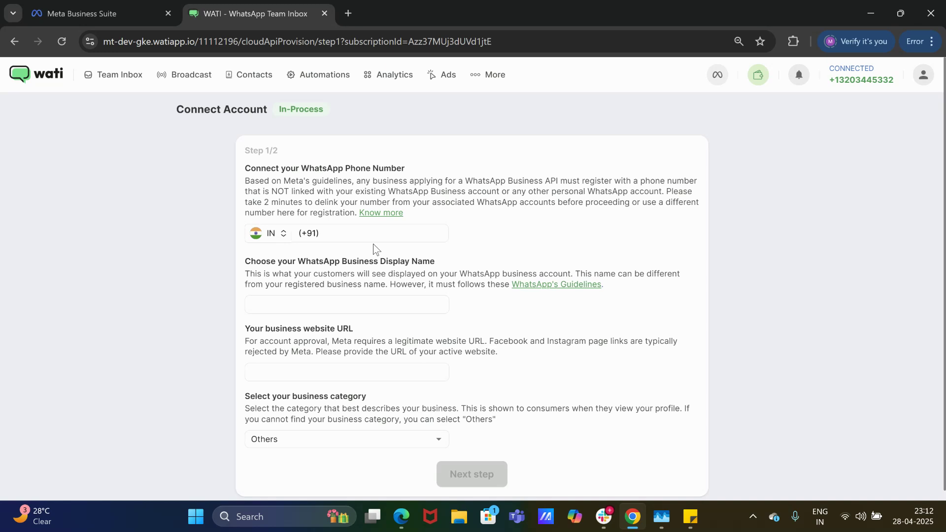
Replace the preset India code and enter the US phone number
{"action": "left_click", "coordinate": [367, 226]}
{"action": "key", "text": "BackSpace"}
{"action": "key", "text": "BackSpace"}
{"action": "key", "text": "BackSpace"}
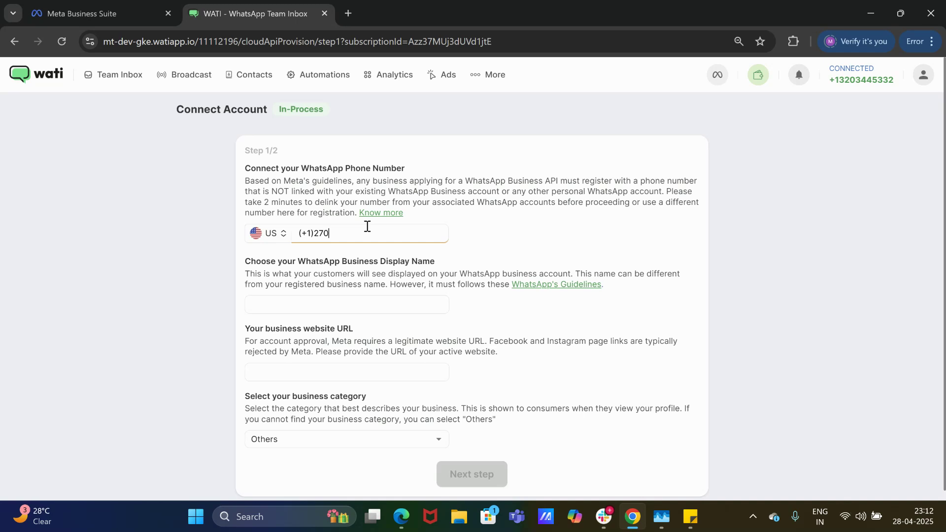
{"action": "left_click", "coordinate": [324, 307]}
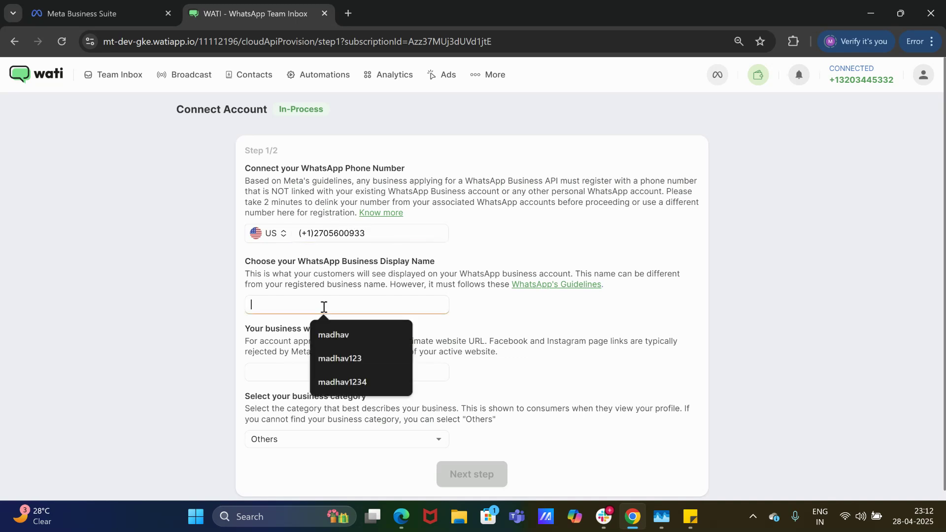
{"action": "left_click", "coordinate": [342, 357]}
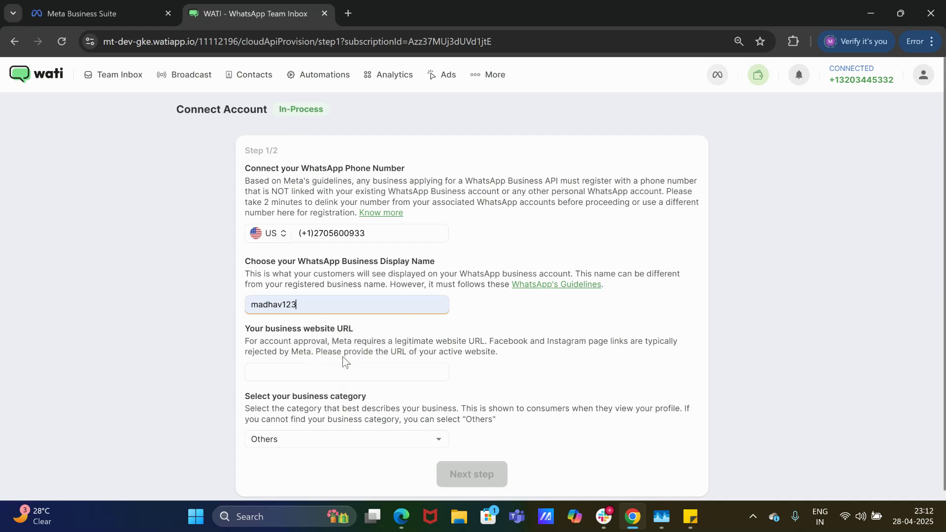
{"action": "left_click", "coordinate": [339, 381]}
{"action": "left_click", "coordinate": [339, 400]}
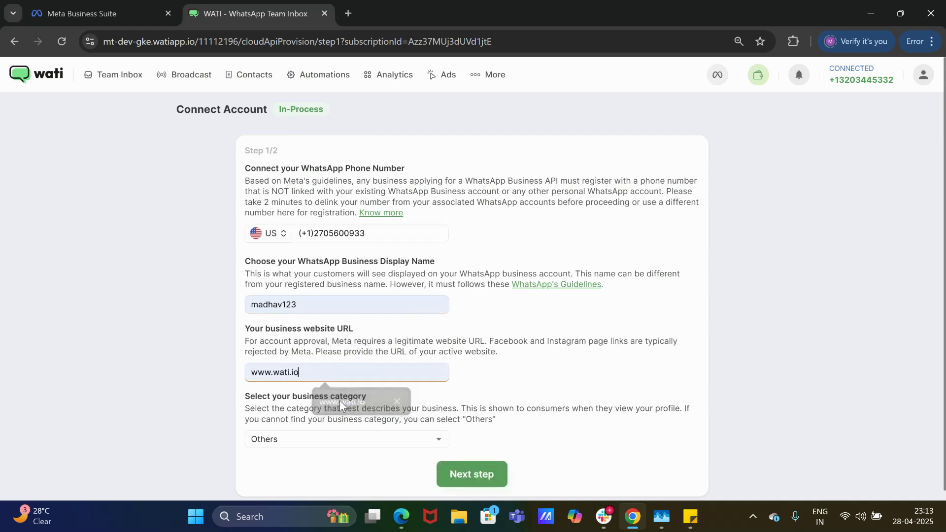
{"action": "left_click", "coordinate": [452, 475]}
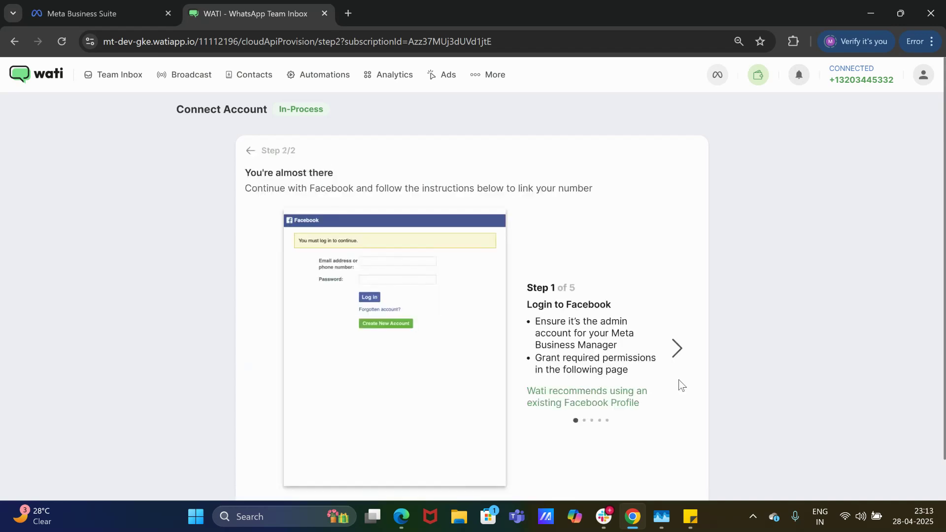
Continue with Facebook as the signed-in profile and accept the permissions
{"action": "scroll", "coordinate": [581, 461], "scroll_direction": "down", "scroll_amount": 1}
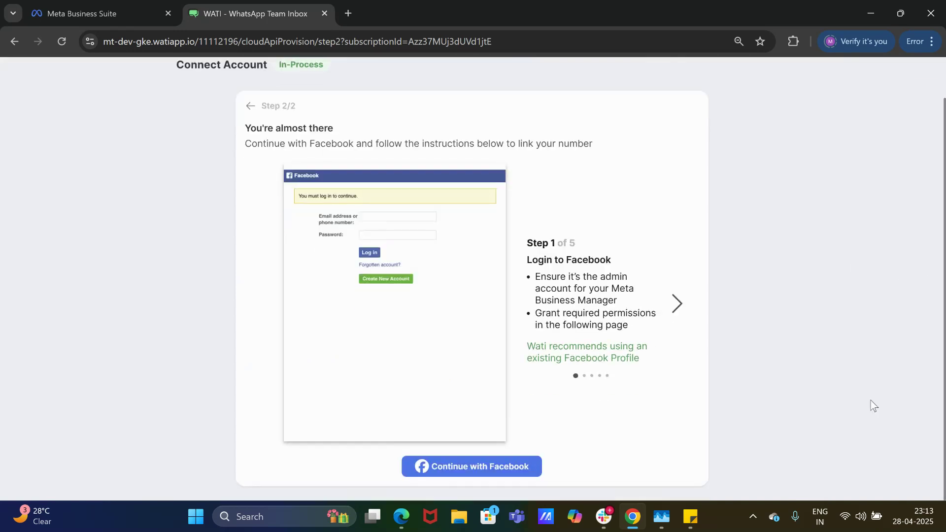
{"action": "left_click", "coordinate": [503, 466]}
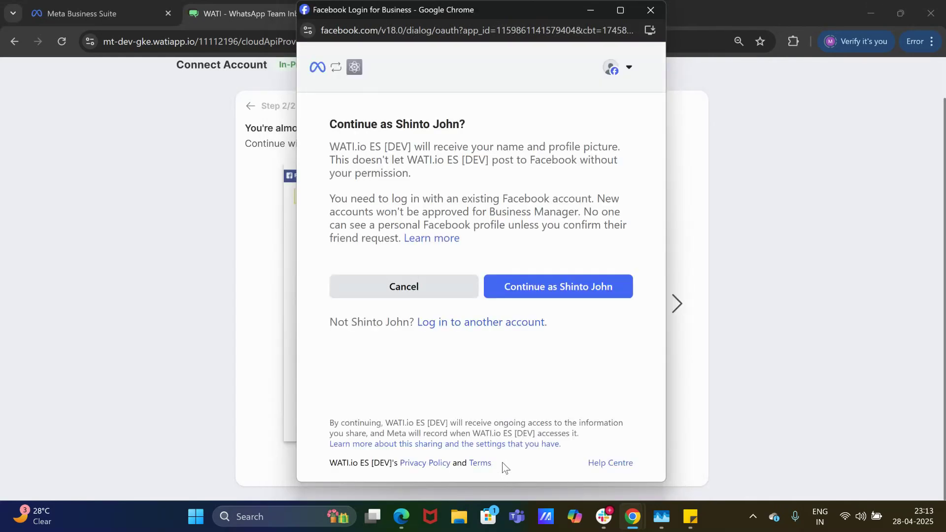
{"action": "left_click", "coordinate": [599, 295]}
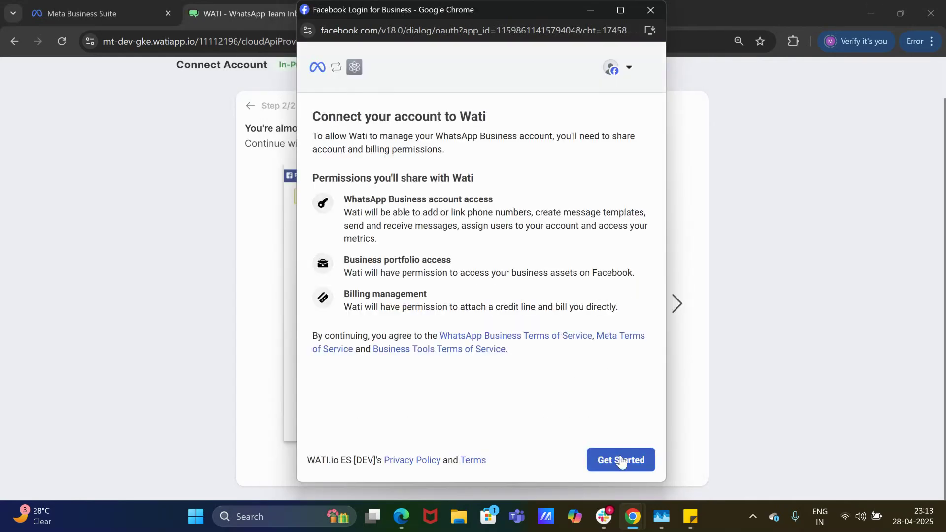
{"action": "left_click", "coordinate": [620, 457]}
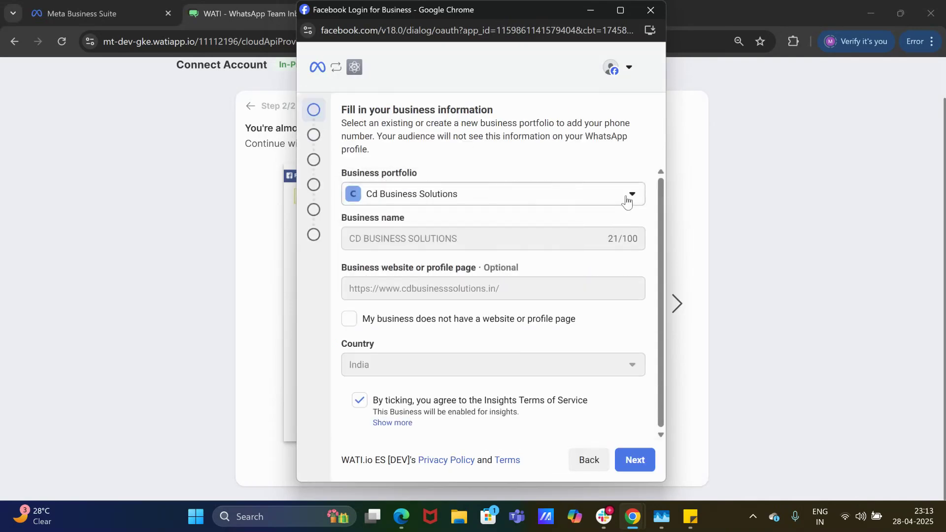
Select the WATI Support Test business portfolio and proceed
{"action": "left_click", "coordinate": [628, 196]}
{"action": "left_click", "coordinate": [545, 376]}
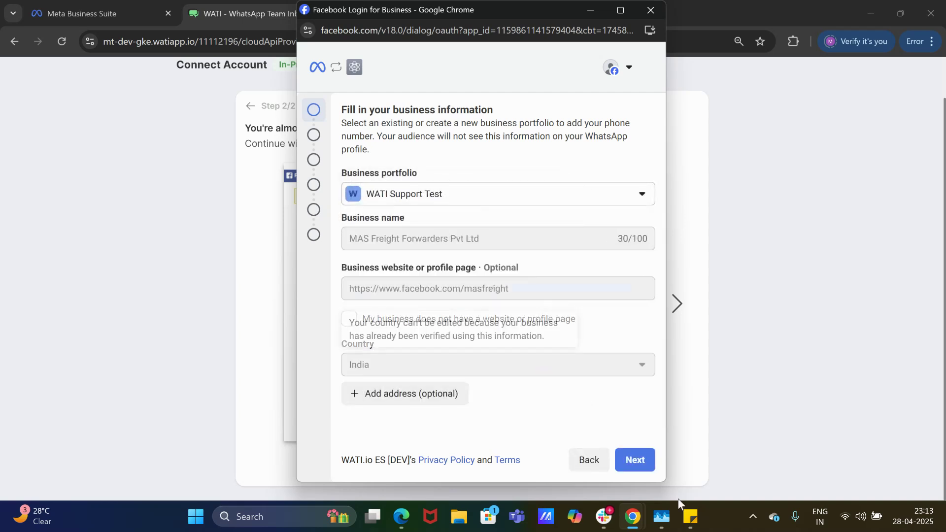
{"action": "left_click", "coordinate": [635, 462]}
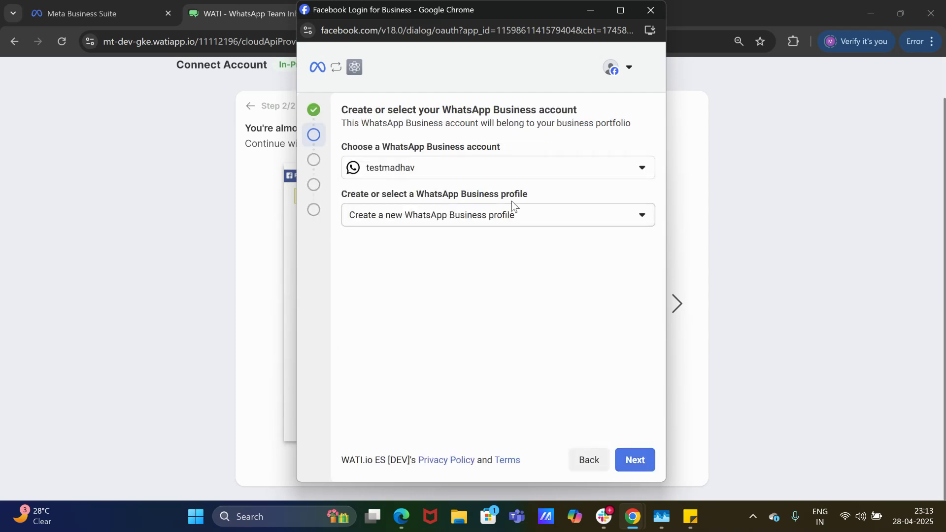
Choose to create a new WhatsApp Business account
{"action": "left_click", "coordinate": [525, 176]}
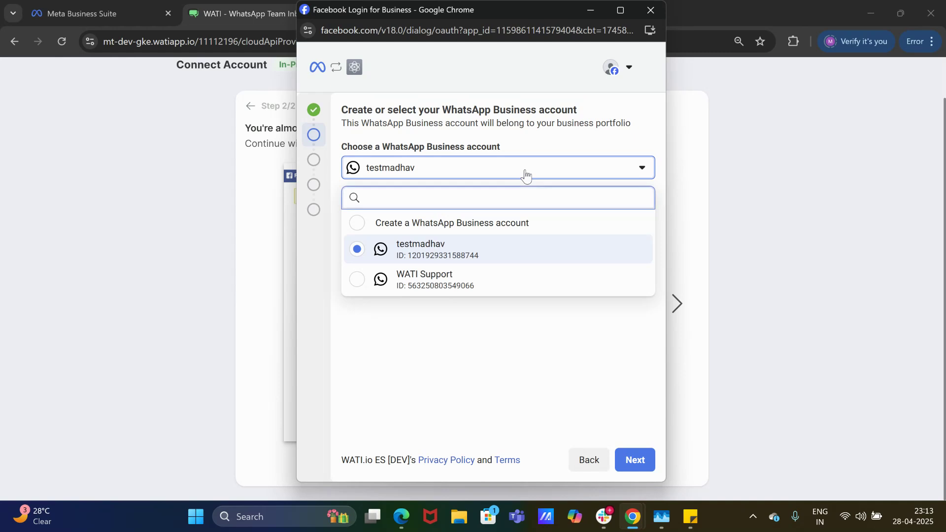
{"action": "left_click", "coordinate": [520, 224]}
{"action": "left_click", "coordinate": [633, 460]}
Name the account 'ee' and choose Add a new number with text verification
{"action": "left_click", "coordinate": [541, 205]}
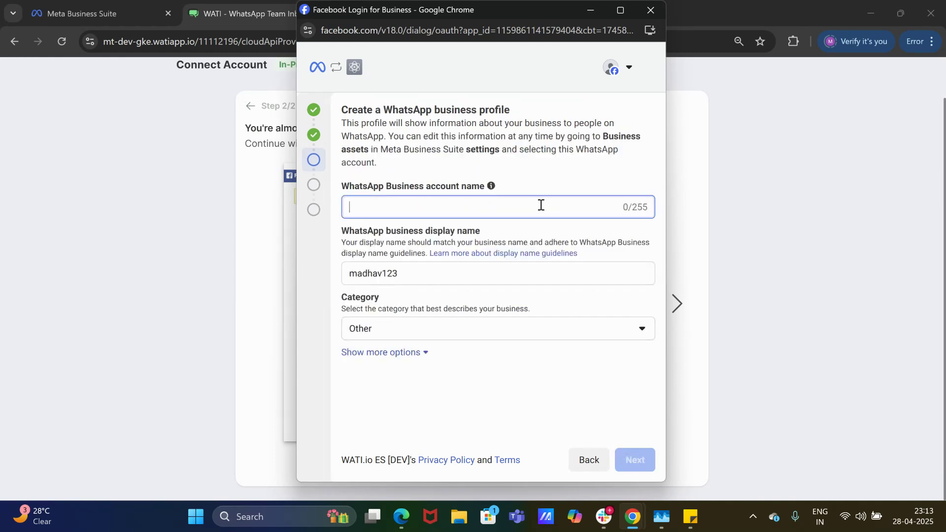
{"action": "type", "text": "ee"}
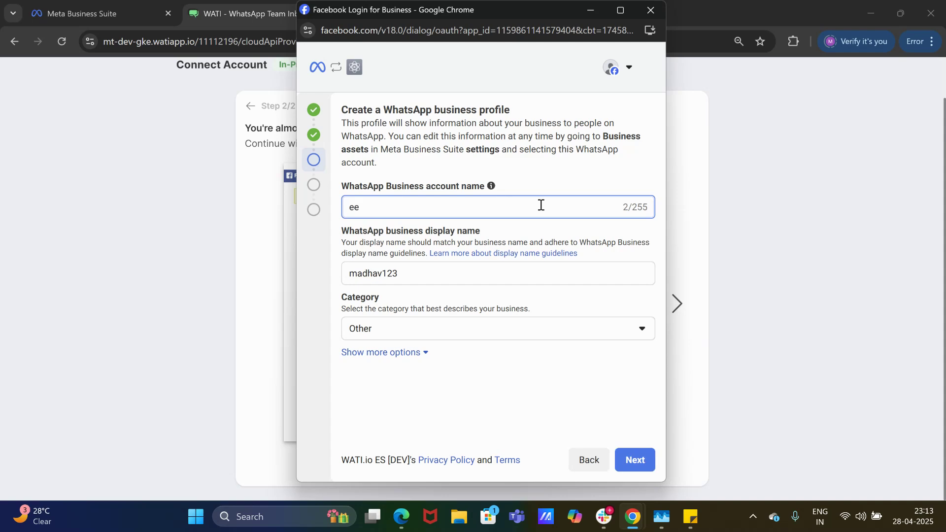
{"action": "left_click", "coordinate": [635, 460]}
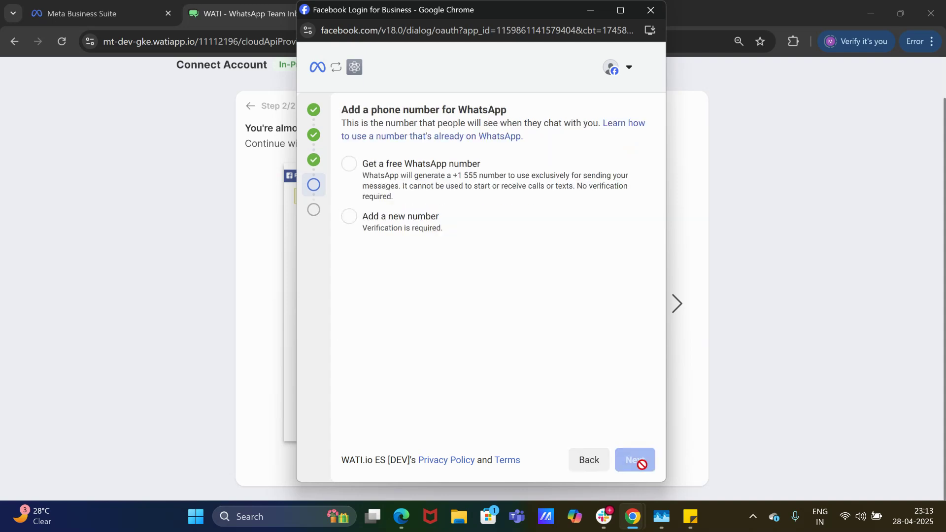
{"action": "left_click", "coordinate": [349, 217]}
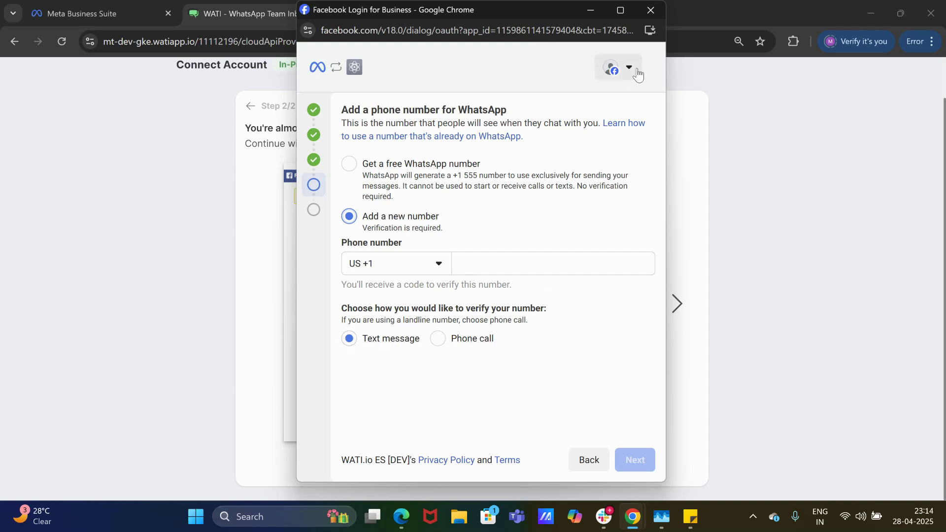
Close the Facebook login window and return to Channels via the More menu
{"action": "left_click", "coordinate": [650, 11]}
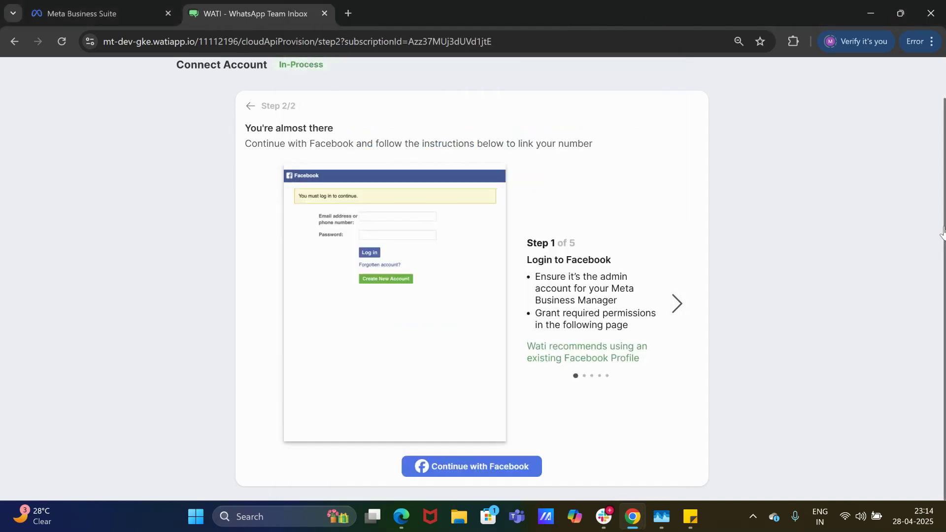
{"action": "scroll", "coordinate": [943, 231], "scroll_direction": "up", "scroll_amount": 1}
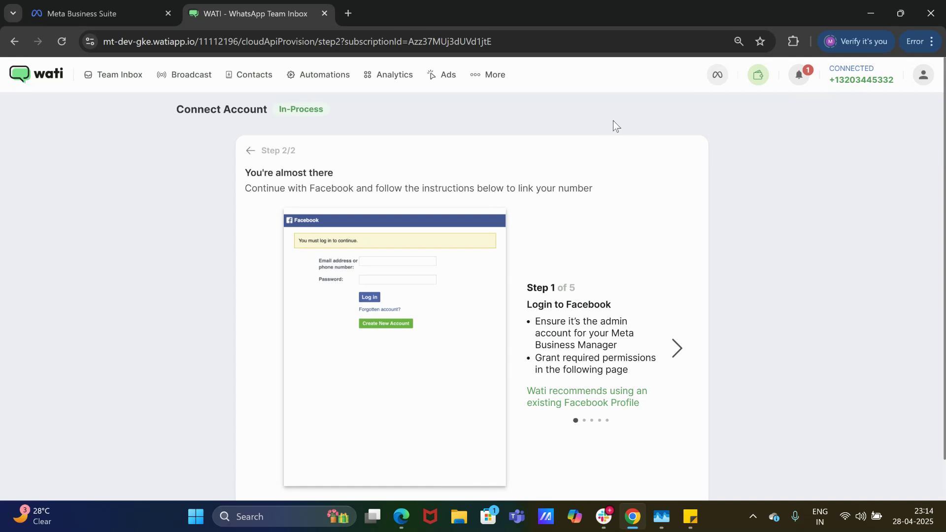
{"action": "left_click", "coordinate": [481, 74]}
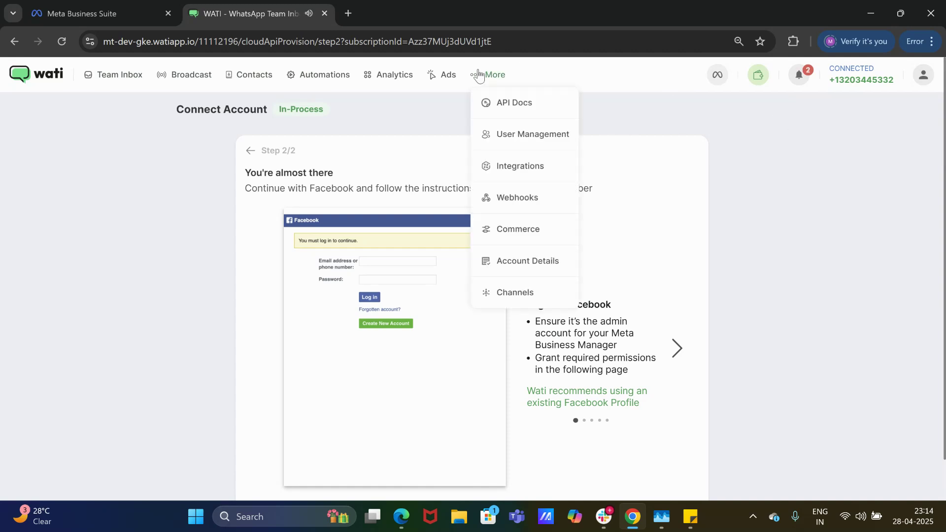
{"action": "left_click", "coordinate": [491, 292]}
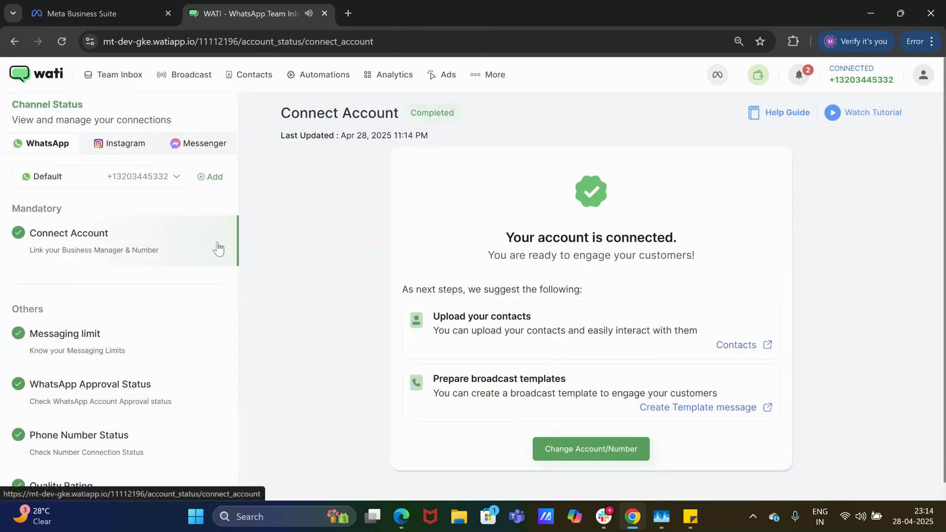
Check the Support number's messaging limit and WhatsApp approval status
{"action": "left_click", "coordinate": [169, 186]}
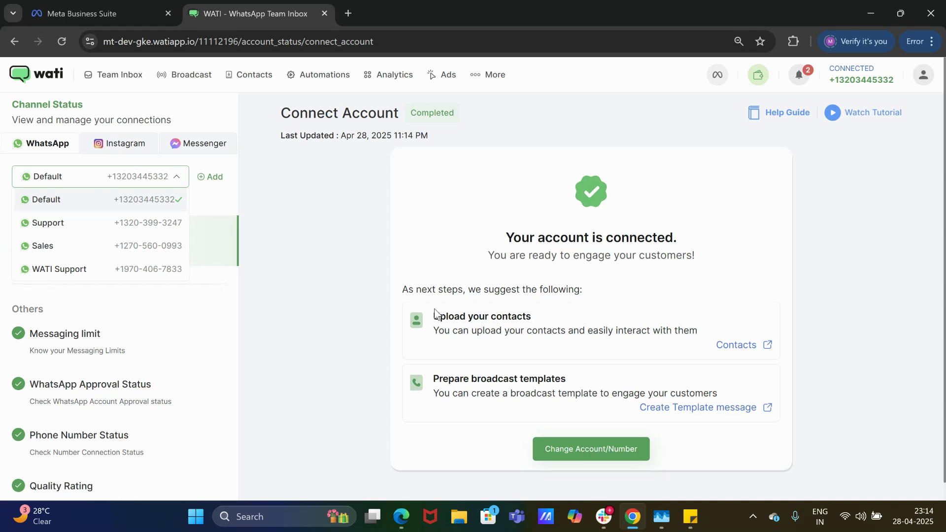
{"action": "left_click", "coordinate": [122, 224]}
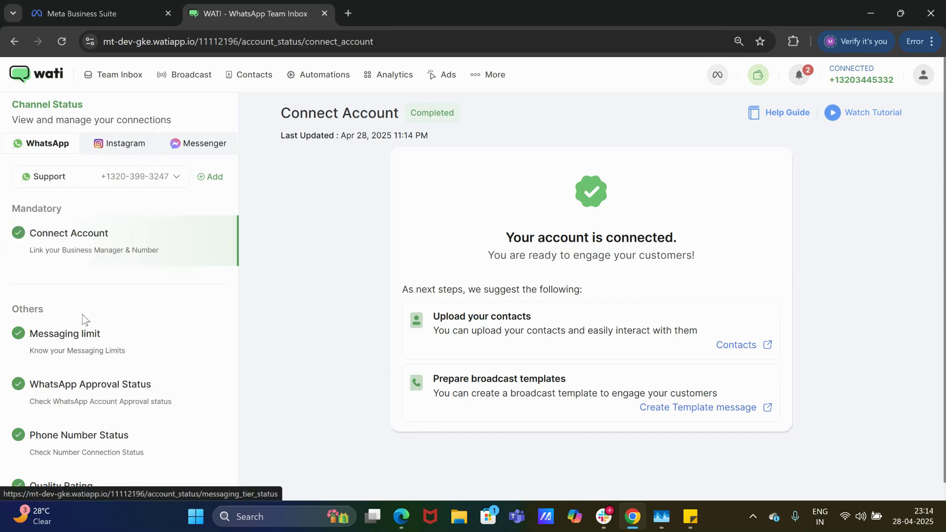
{"action": "left_click", "coordinate": [88, 353]}
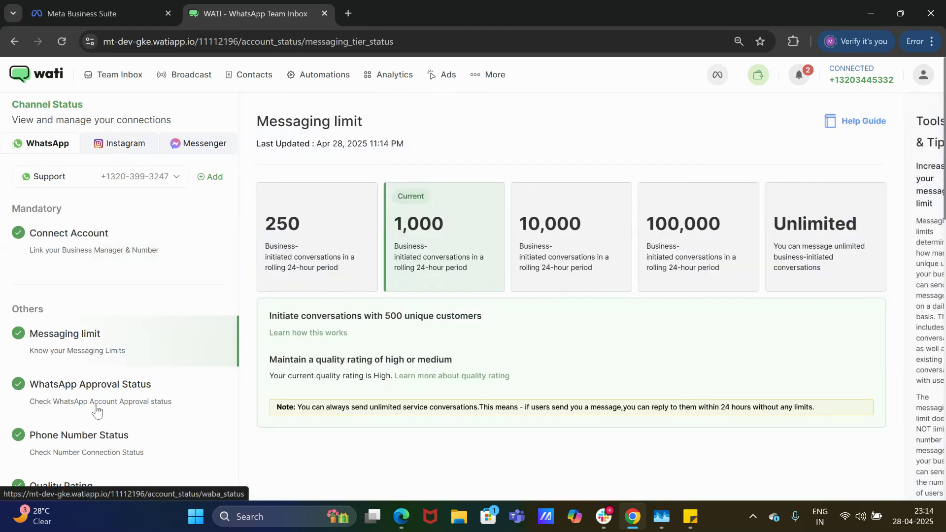
{"action": "left_click", "coordinate": [97, 410]}
Switch to the Sales number and confirm its messaging limit and Verified approval status
{"action": "left_click", "coordinate": [123, 179]}
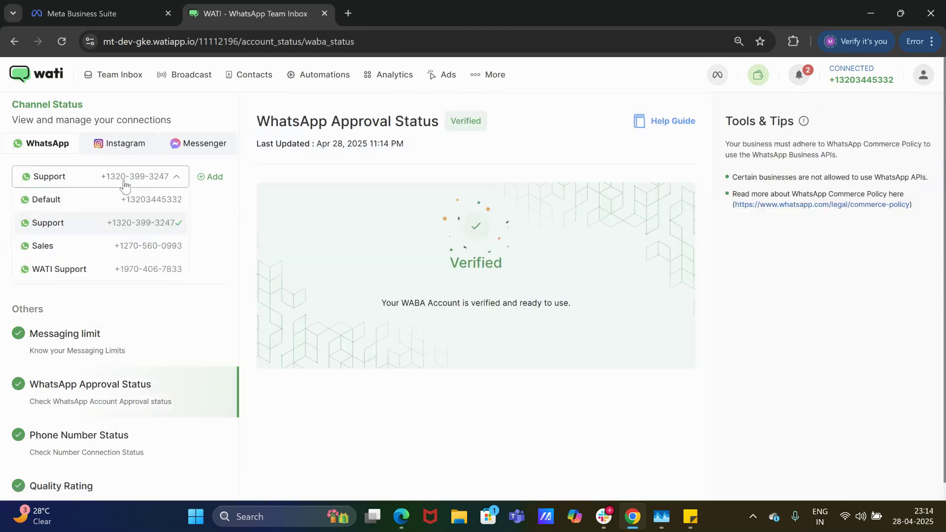
{"action": "left_click", "coordinate": [116, 246]}
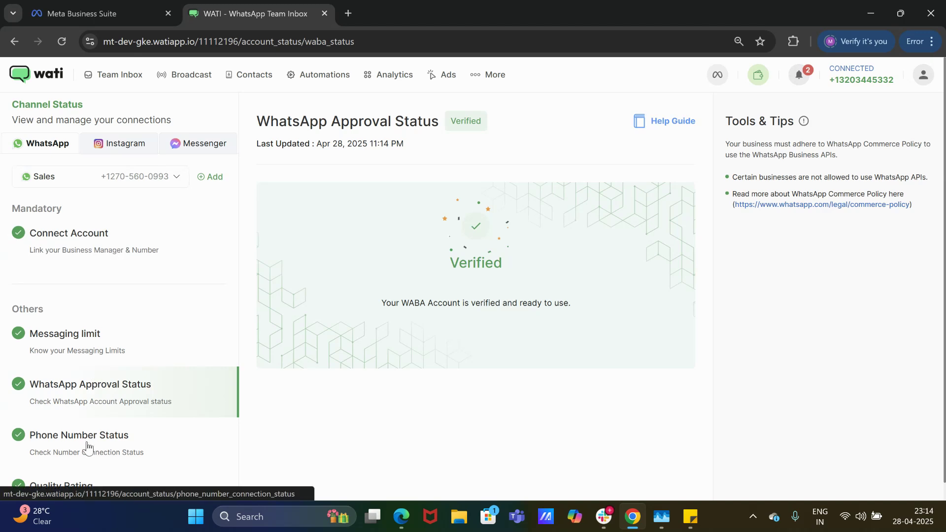
{"action": "left_click", "coordinate": [116, 354]}
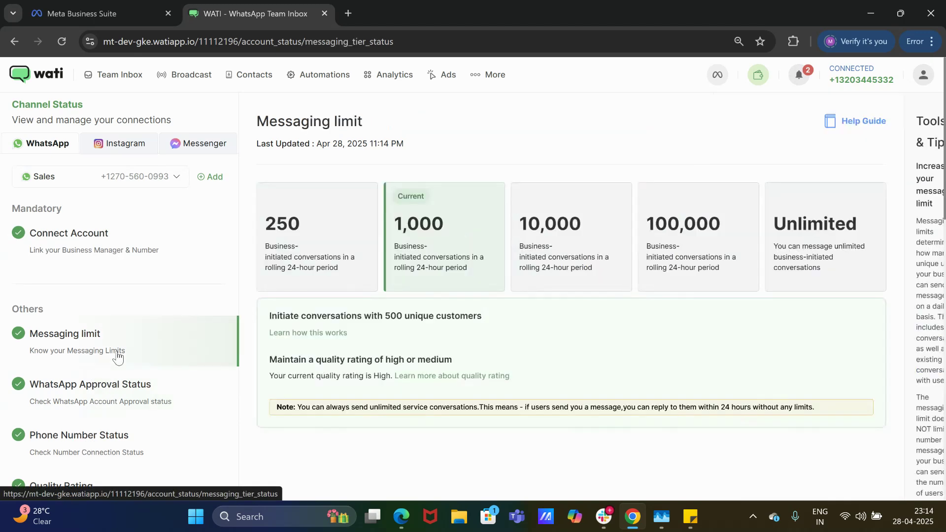
{"action": "left_click", "coordinate": [120, 408]}
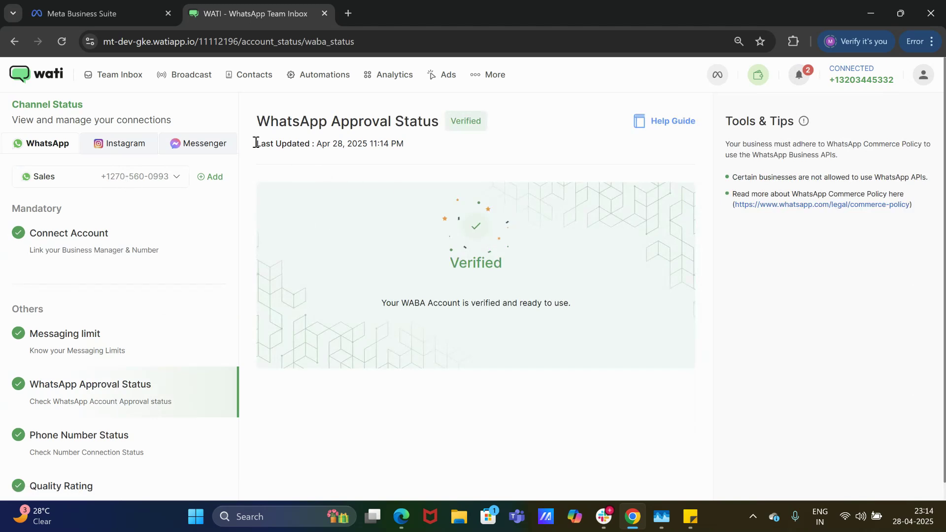
{"action": "left_click", "coordinate": [136, 84]}
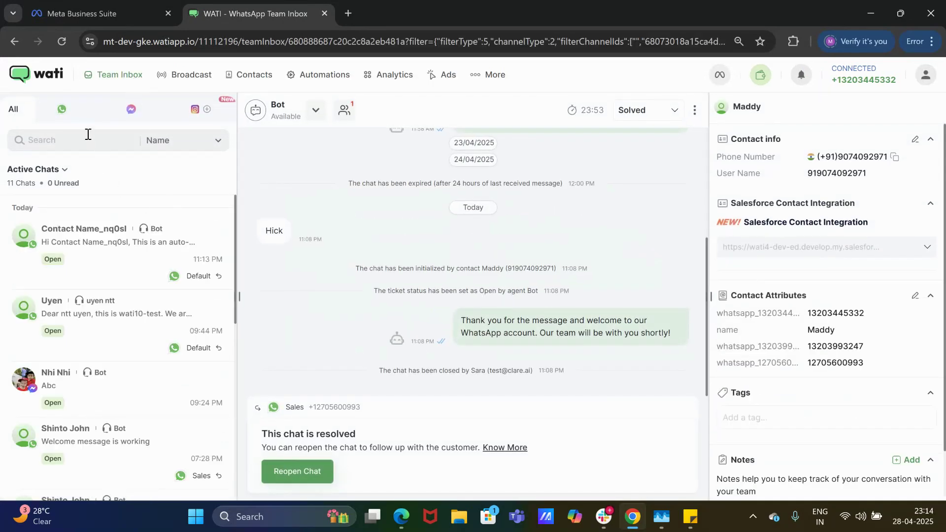
Filter the Team Inbox to WhatsApp chats and review the number filter without changes
{"action": "left_click", "coordinate": [76, 116]}
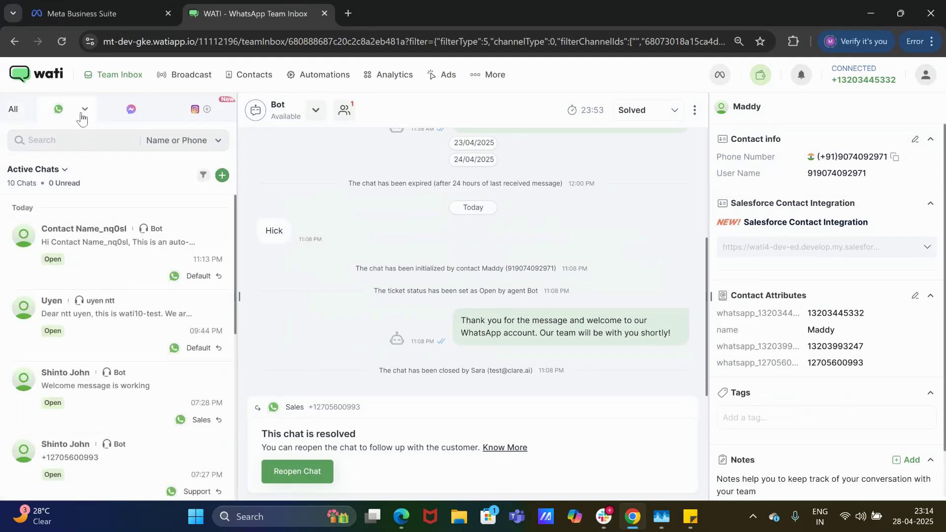
{"action": "left_click", "coordinate": [85, 110]}
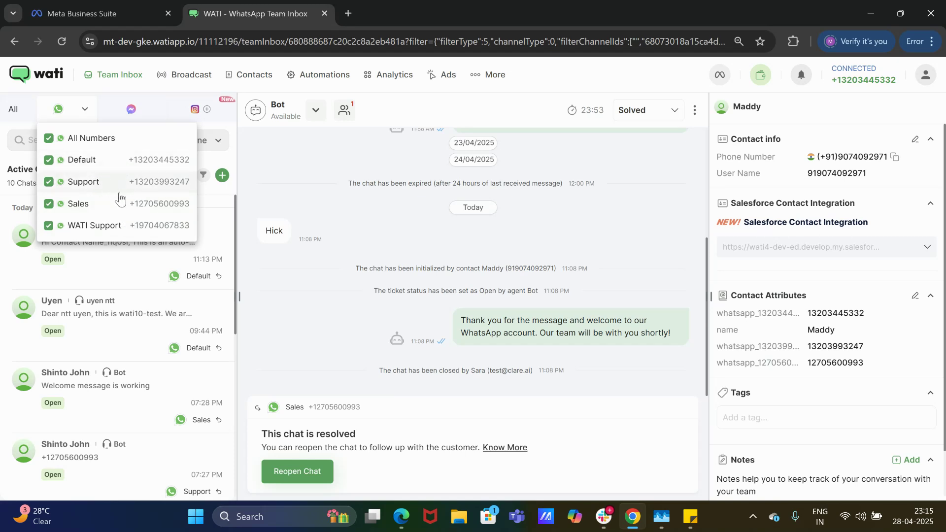
{"action": "left_click", "coordinate": [285, 259]}
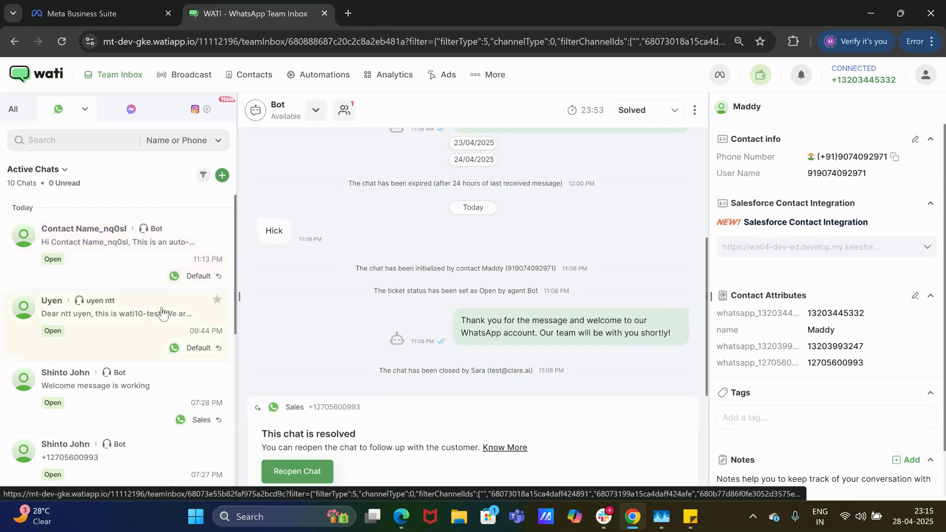
Send 'hi' in the customer's chat on the Sales number
{"action": "left_click", "coordinate": [141, 400]}
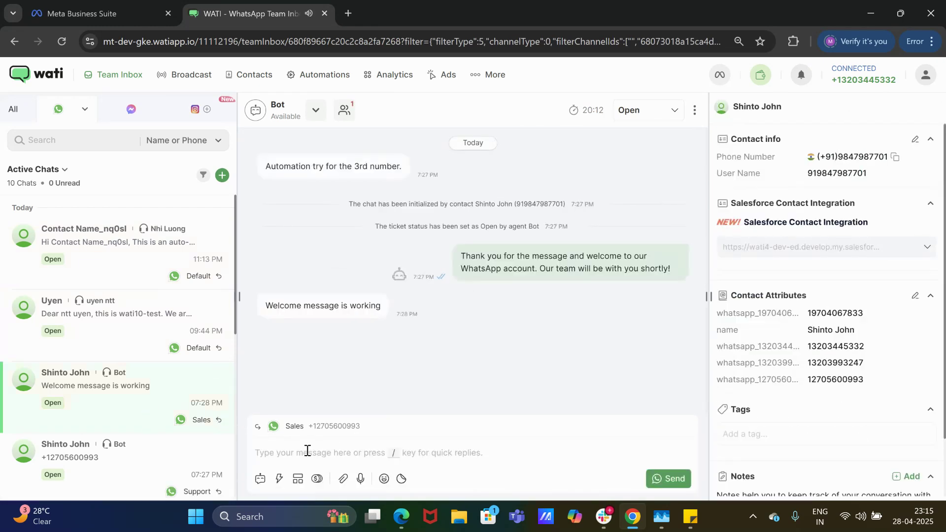
{"action": "type", "text": "hi"}
{"action": "key", "text": "Return"}
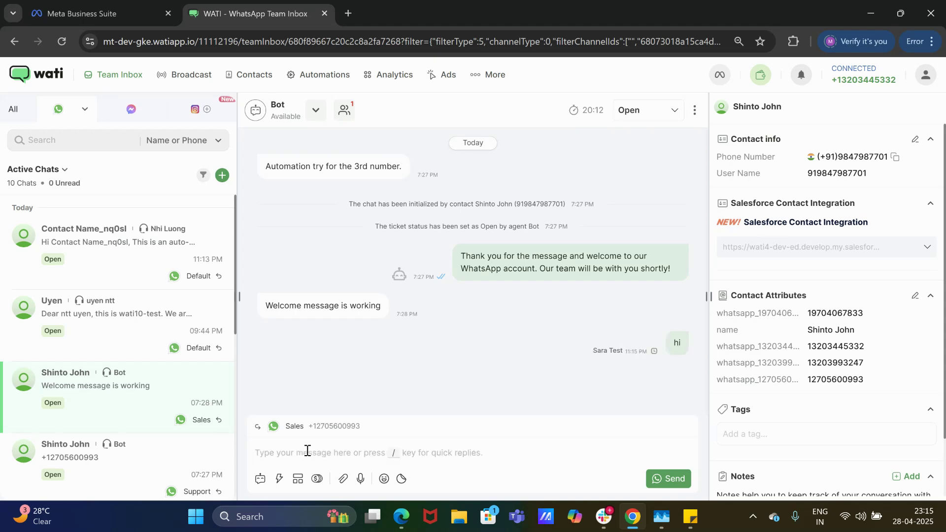
Open and close the attachment window and the template message chooser
{"action": "left_click", "coordinate": [343, 479]}
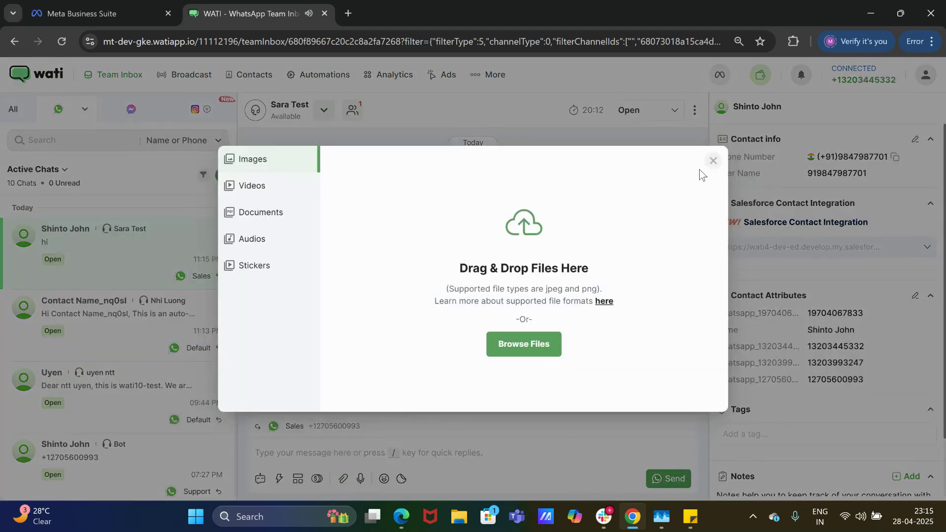
{"action": "left_click", "coordinate": [713, 161]}
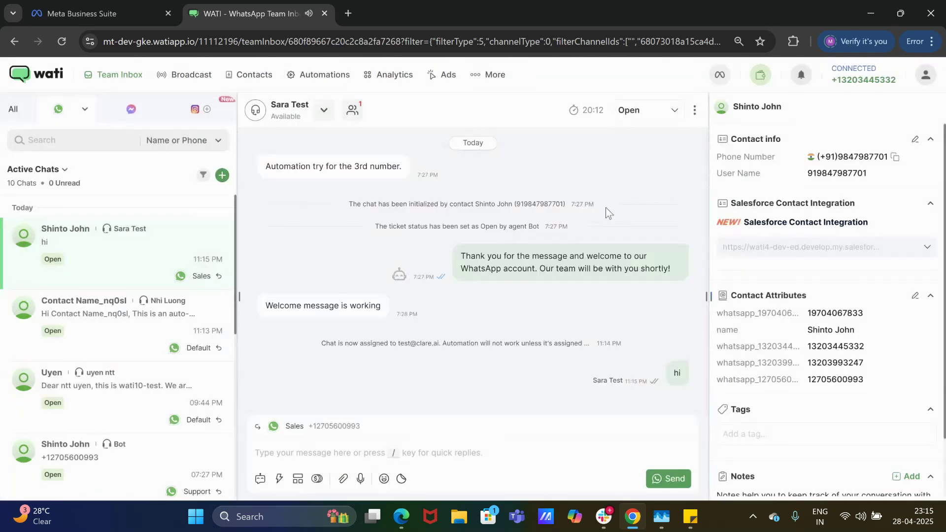
{"action": "left_click", "coordinate": [298, 479]}
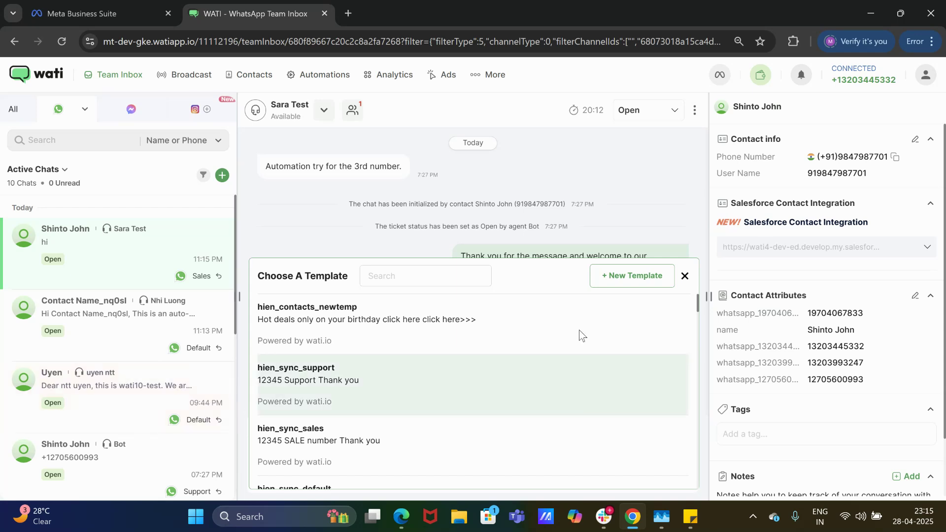
{"action": "left_click", "coordinate": [685, 277]}
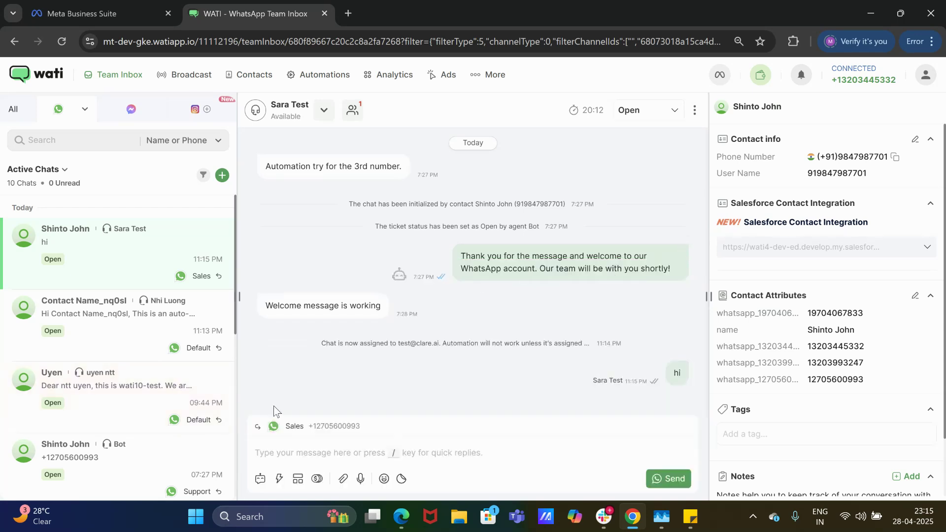
Uncheck the Default and WATI Support numbers in the inbox number filter
{"action": "left_click", "coordinate": [85, 109]}
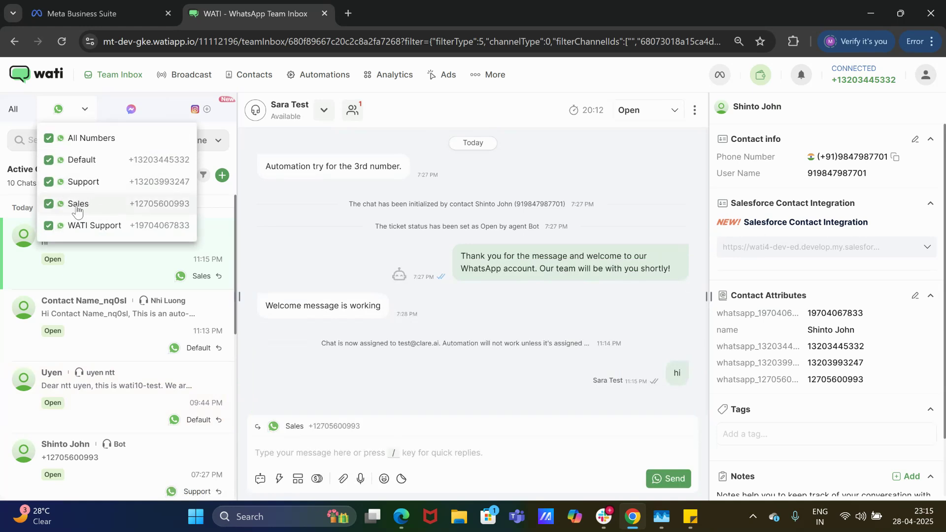
{"action": "left_click", "coordinate": [49, 226]}
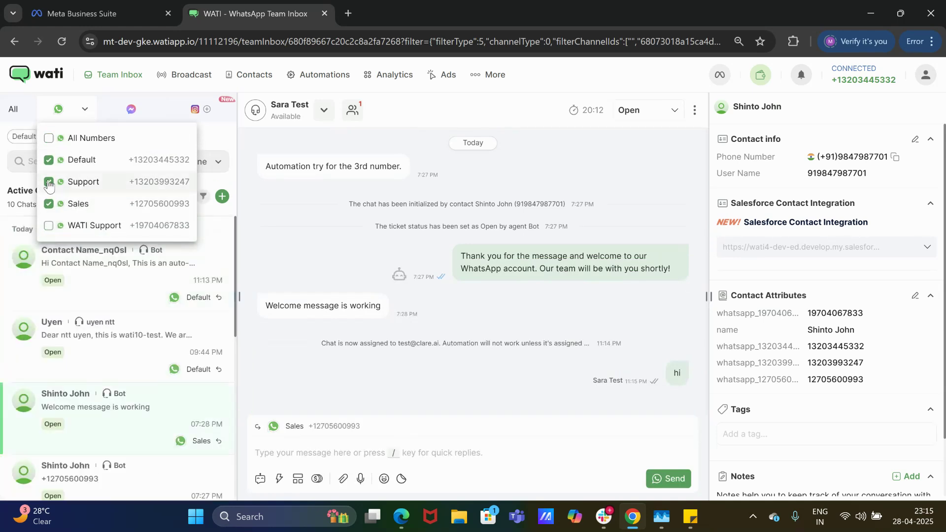
{"action": "left_click", "coordinate": [49, 161]}
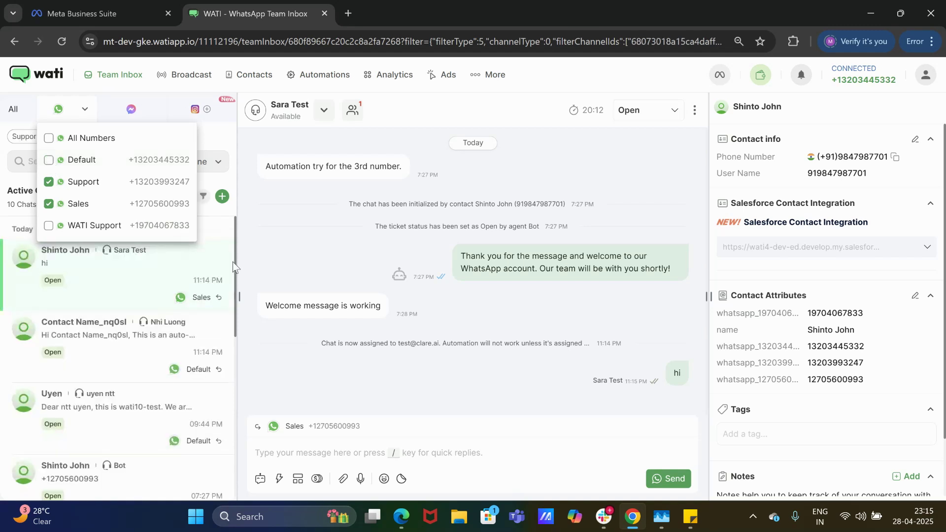
{"action": "left_click", "coordinate": [268, 259]}
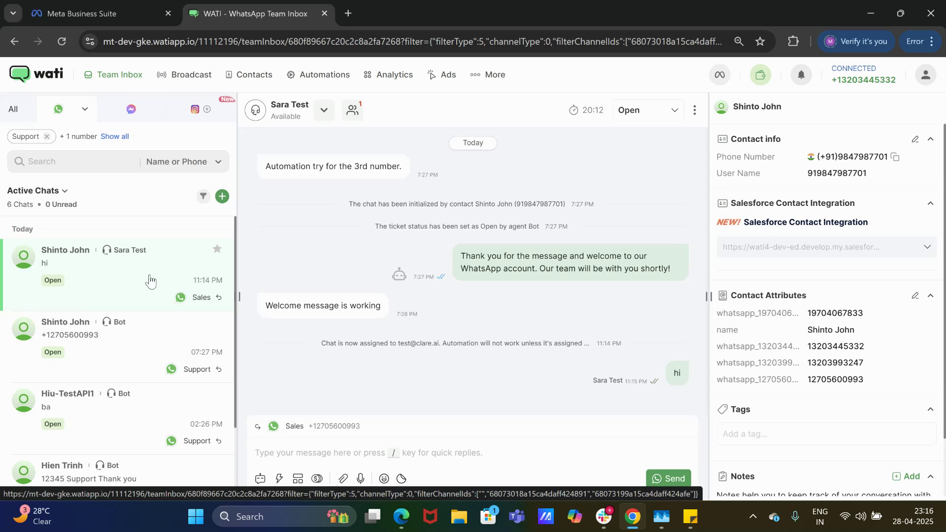
Review the filter, show all channels again, and open the Broadcast templates list
{"action": "left_click", "coordinate": [86, 111]}
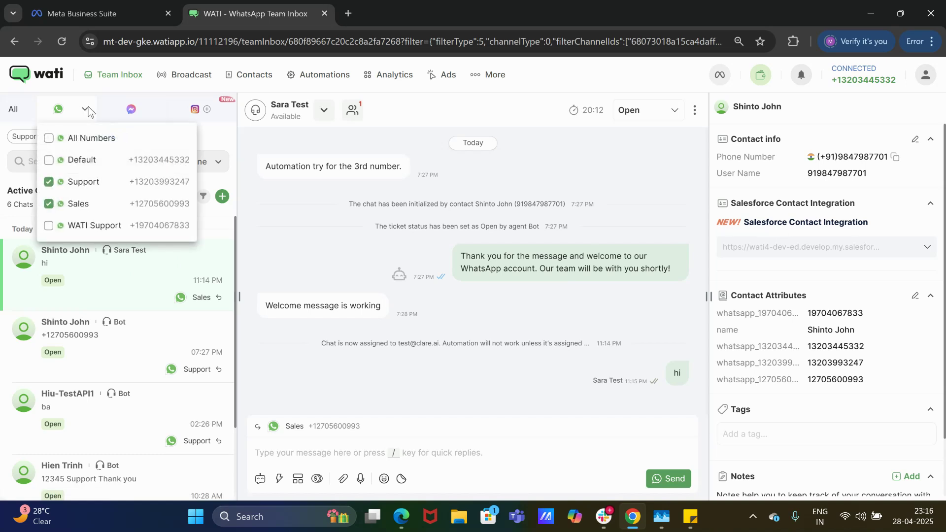
{"action": "left_click", "coordinate": [88, 111]}
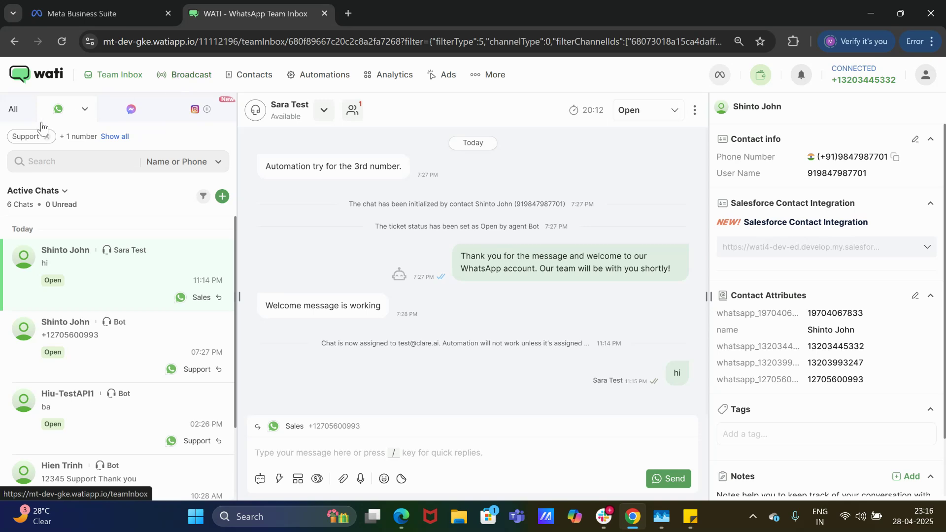
{"action": "left_click", "coordinate": [14, 116]}
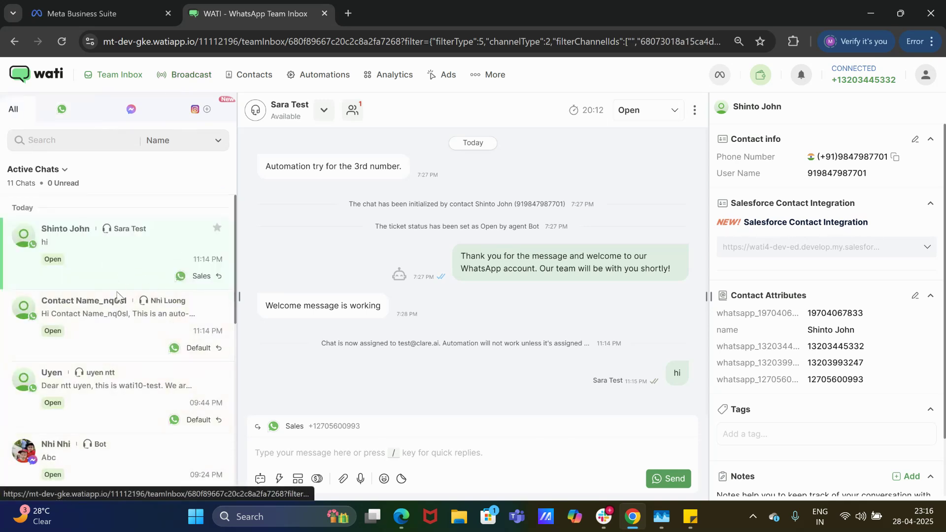
{"action": "left_click", "coordinate": [193, 80]}
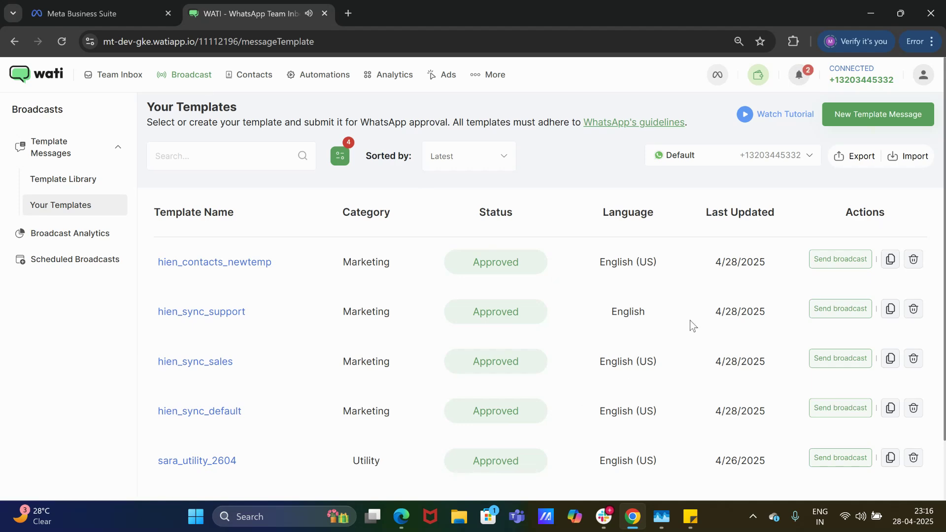
Create a new template named madhavas_test with language English (US)
{"action": "left_click", "coordinate": [873, 124]}
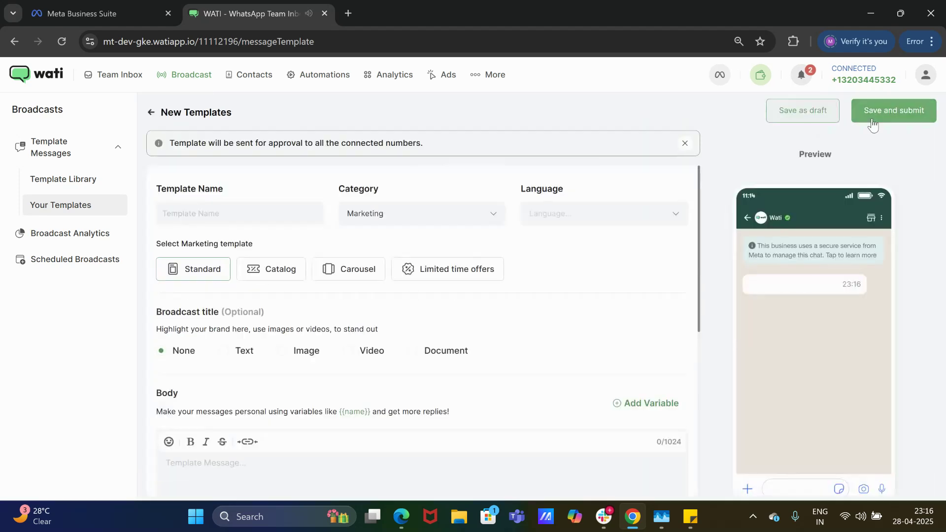
{"action": "left_click", "coordinate": [213, 220]}
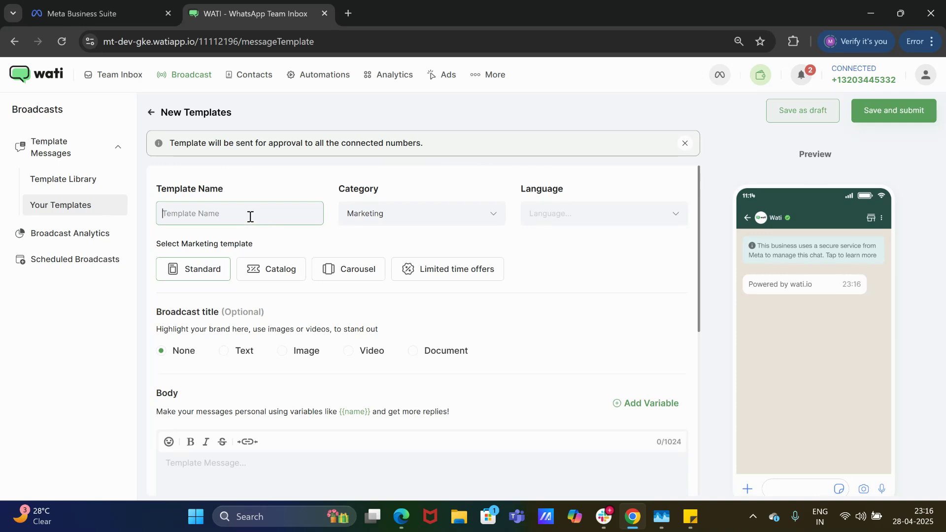
{"action": "type", "text": "madhavas_test"}
{"action": "left_click", "coordinate": [619, 216]}
{"action": "left_click", "coordinate": [605, 241]}
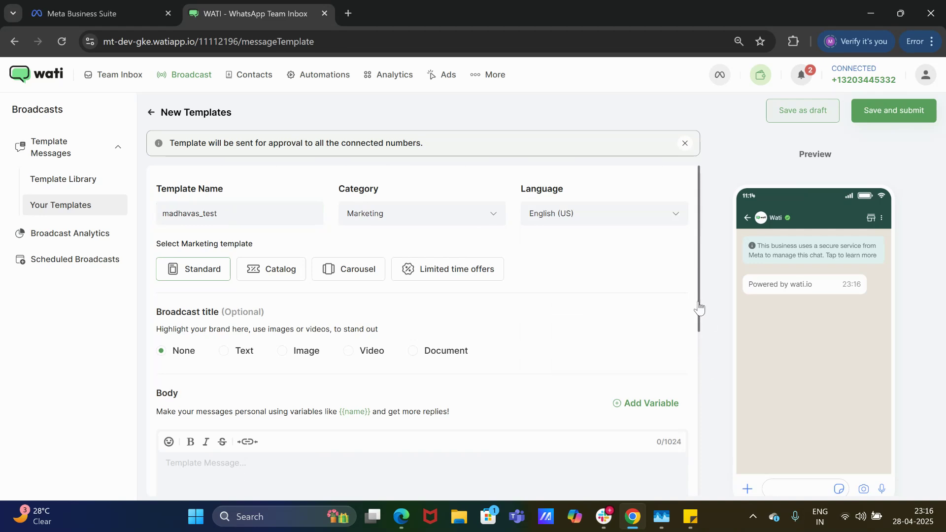
Write the body 'Hi / Welcome to my store / Thank You' and submit the template
{"action": "left_click_drag", "start_coordinate": [700, 308], "coordinate": [699, 399]}
{"action": "left_click", "coordinate": [299, 303]}
{"action": "type", "text": "Hi"}
{"action": "key", "text": "Return"}
{"action": "key", "text": "Return"}
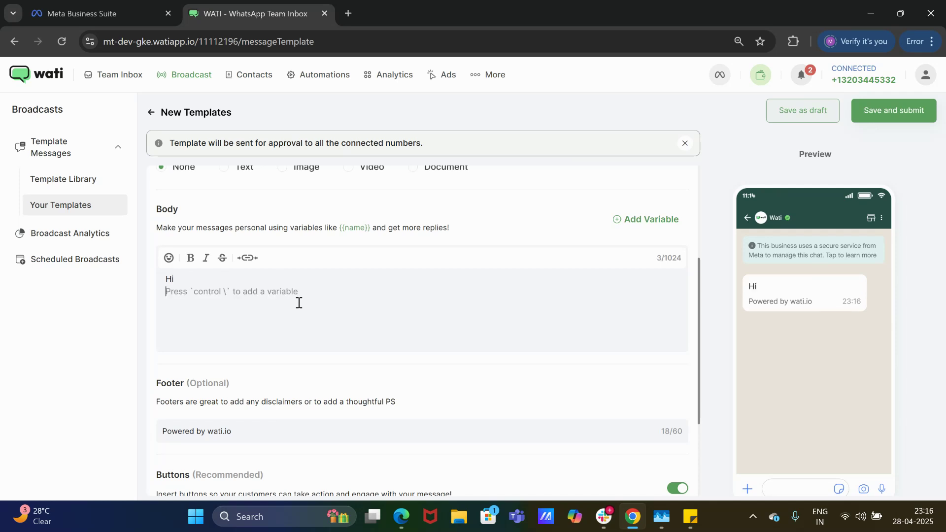
{"action": "type", "text": "Welcome to my store"}
{"action": "key", "text": "Return"}
{"action": "key", "text": "Return"}
{"action": "type", "text": "Thank You"}
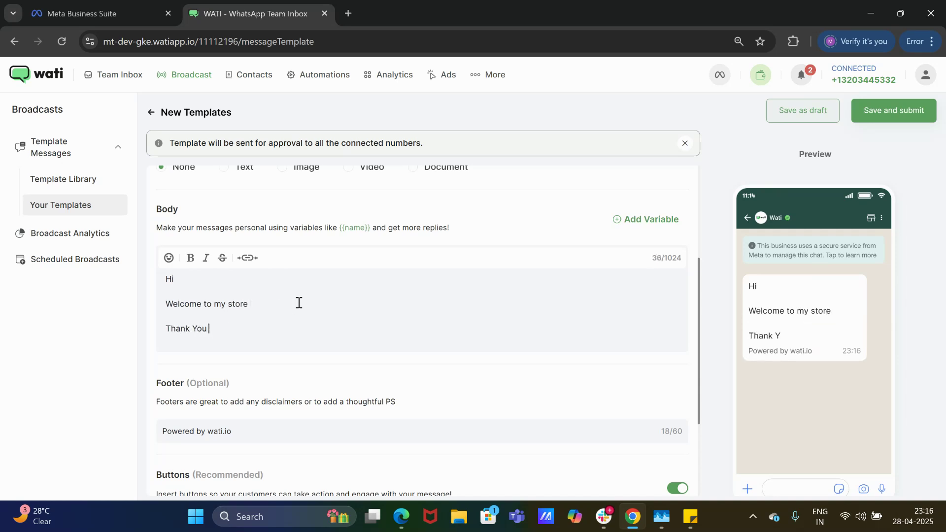
{"action": "left_click", "coordinate": [912, 121]}
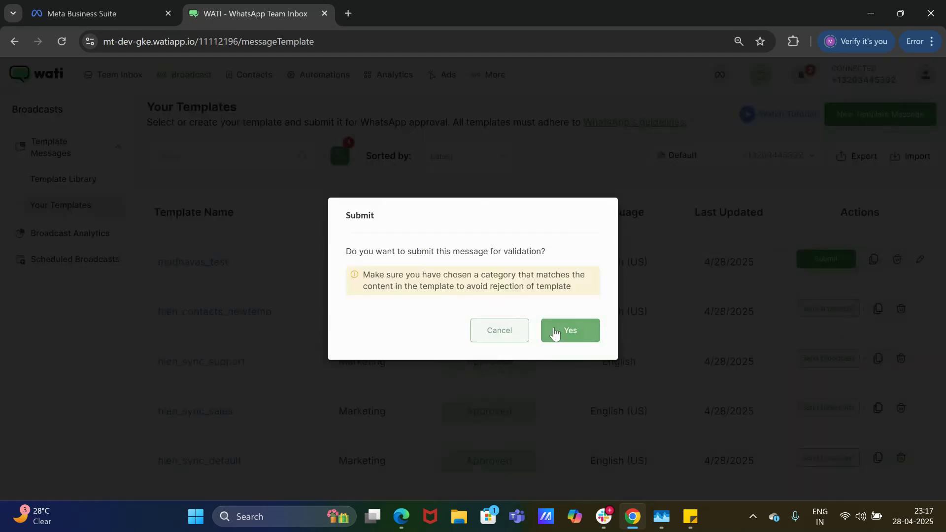
Confirm submitting madhavas_test for validation and dismiss the Template Under Review notice
{"action": "left_click", "coordinate": [554, 332]}
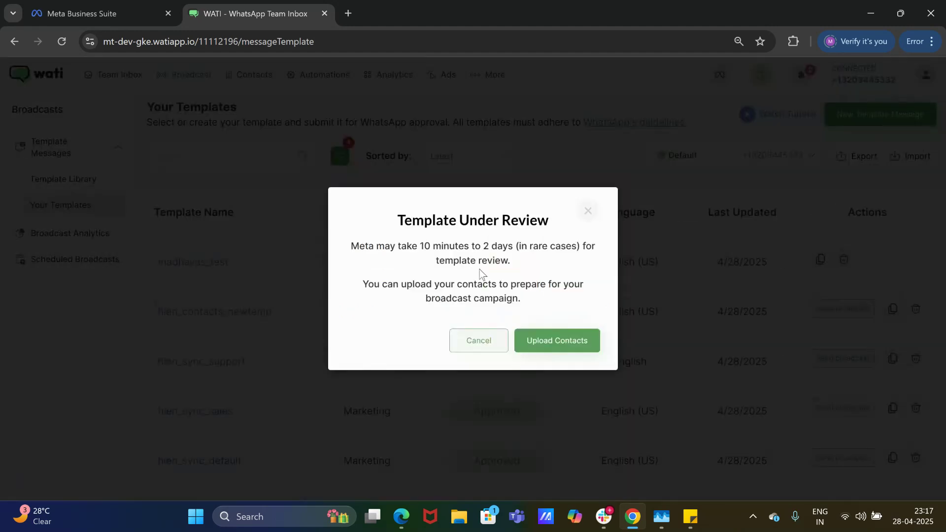
{"action": "left_click", "coordinate": [473, 339]}
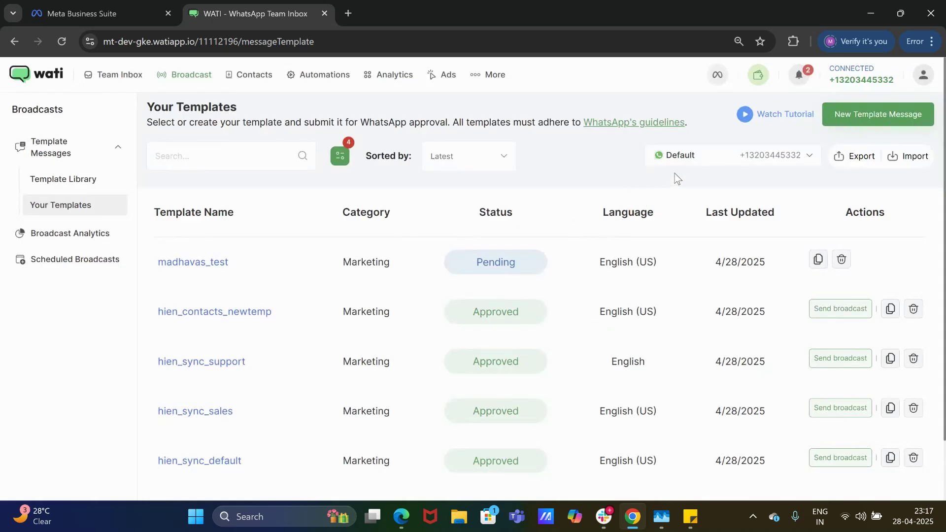
View templates for the Support and Sales numbers, then go to Broadcast Analytics
{"action": "left_click", "coordinate": [704, 163]}
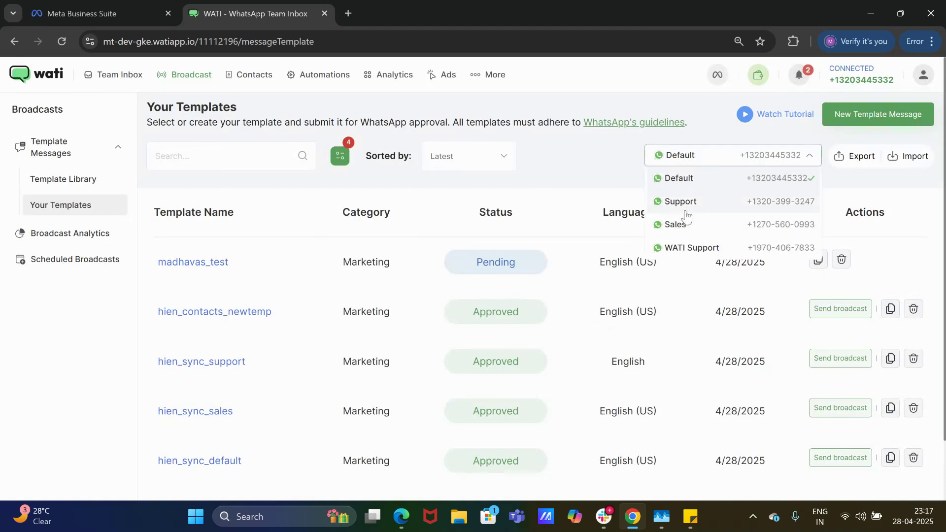
{"action": "left_click", "coordinate": [689, 212]}
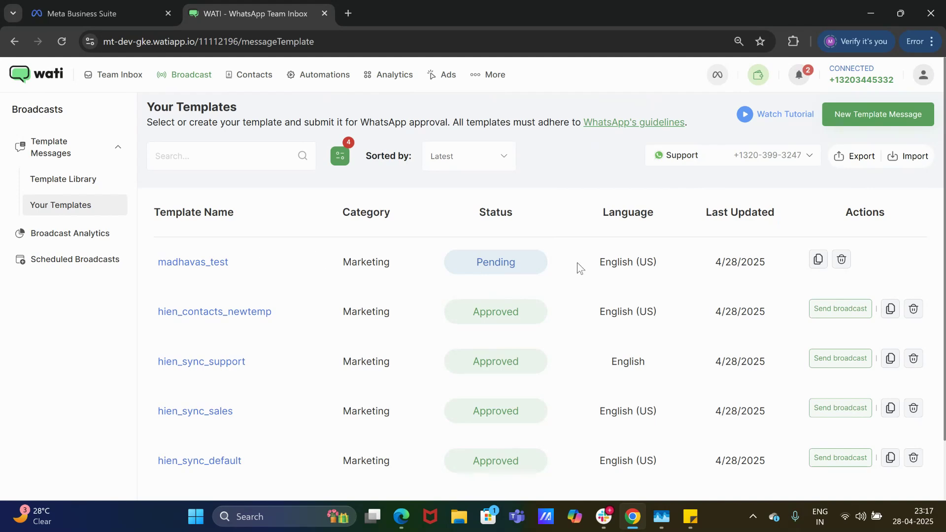
{"action": "left_click", "coordinate": [769, 155]}
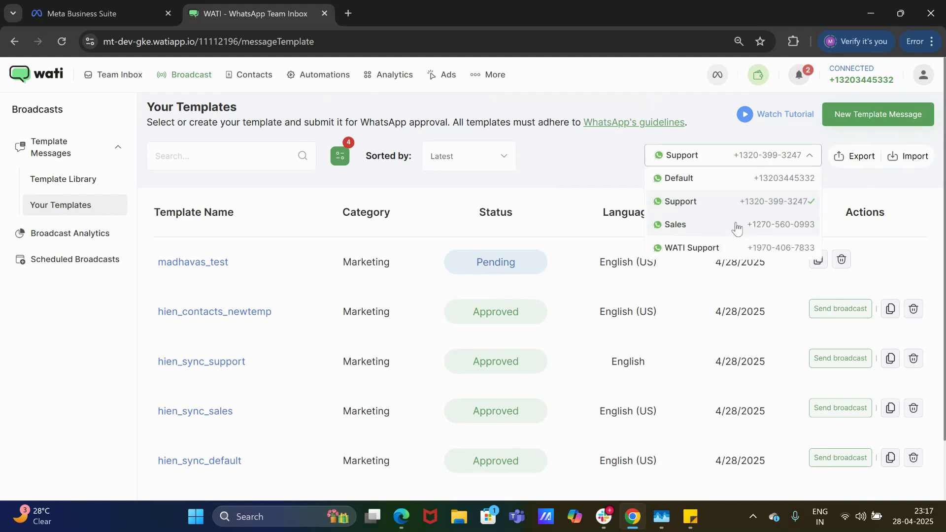
{"action": "left_click", "coordinate": [737, 228]}
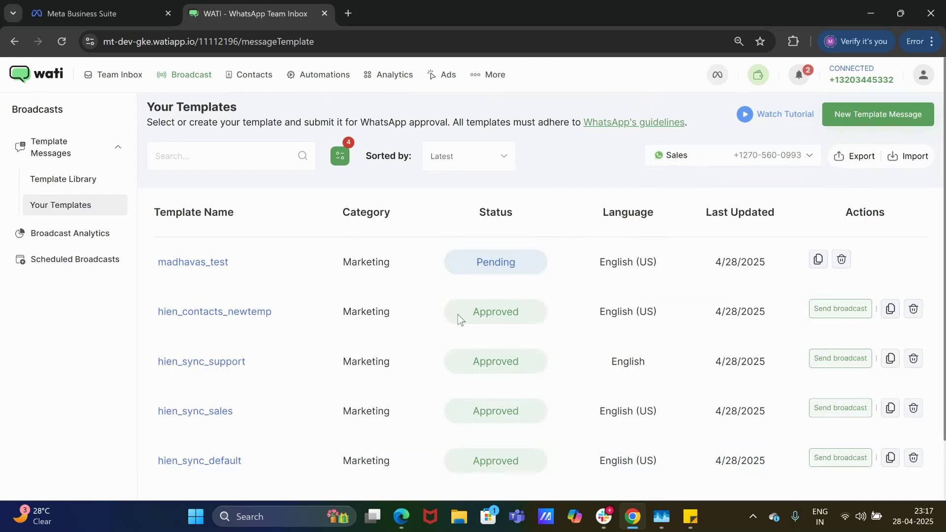
{"action": "left_click", "coordinate": [706, 161]}
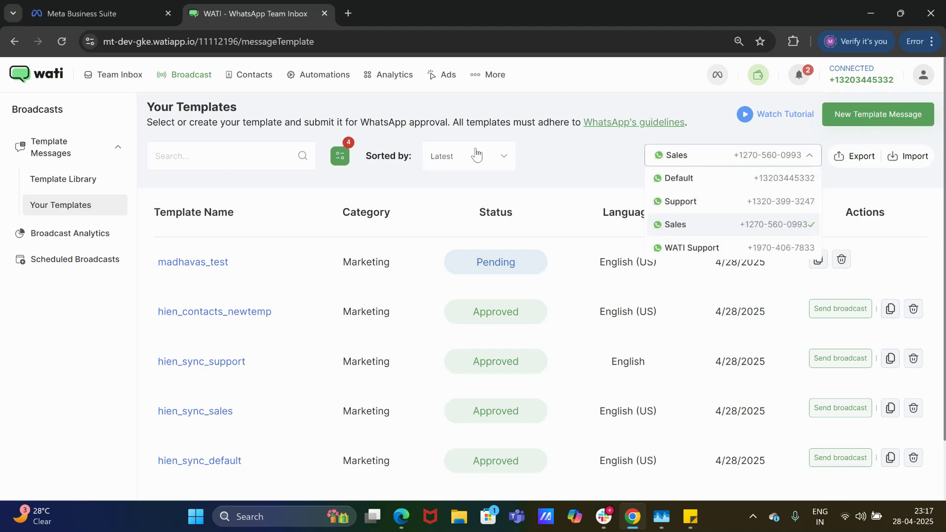
{"action": "left_click", "coordinate": [61, 233]}
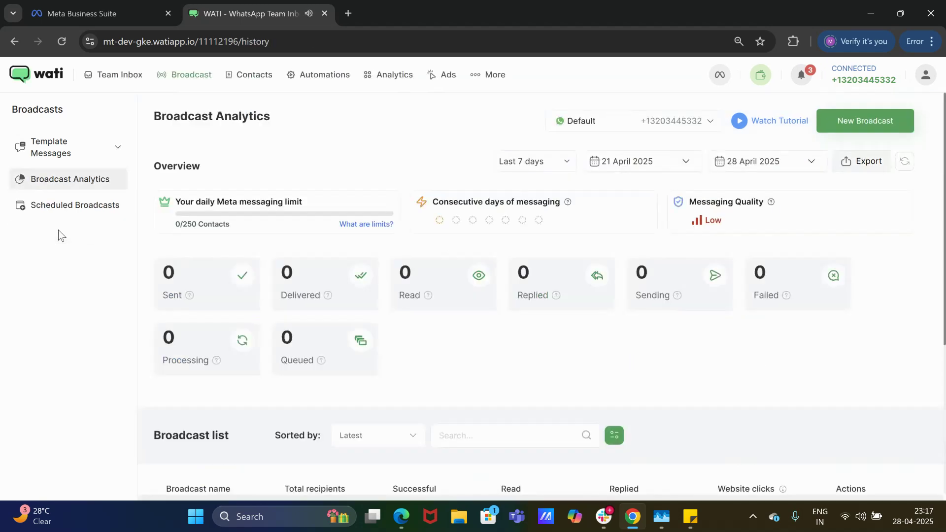
Check broadcast stats for Support, then Sales, and start a new broadcast draft
{"action": "mouse_move", "coordinate": [943, 227]}
{"action": "left_mouse_down"}
{"action": "mouse_move", "coordinate": [943, 406]}
{"action": "mouse_move", "coordinate": [944, 213]}
{"action": "left_mouse_up"}
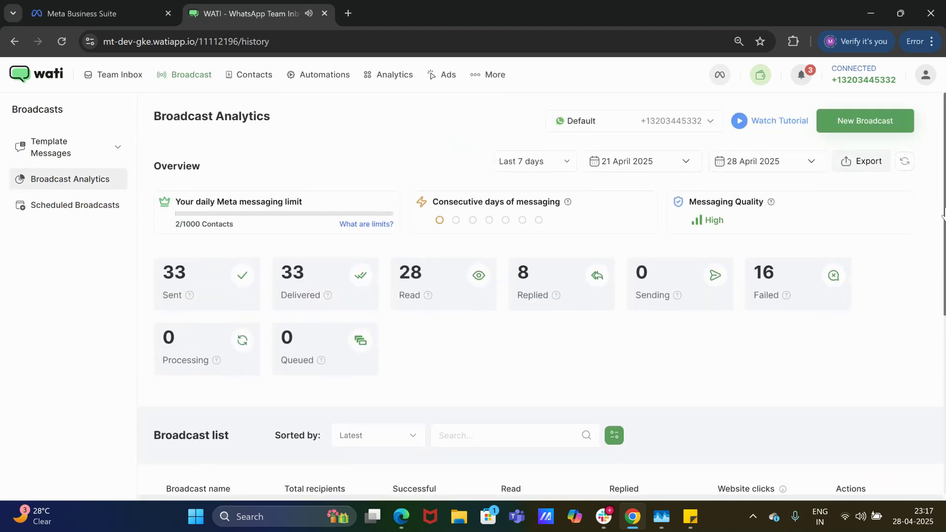
{"action": "left_click", "coordinate": [636, 120]}
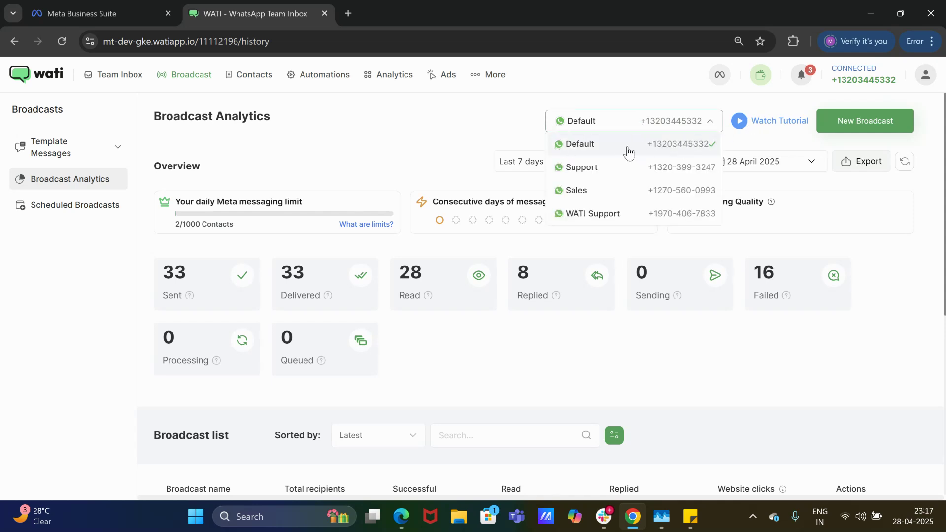
{"action": "left_click", "coordinate": [586, 170]}
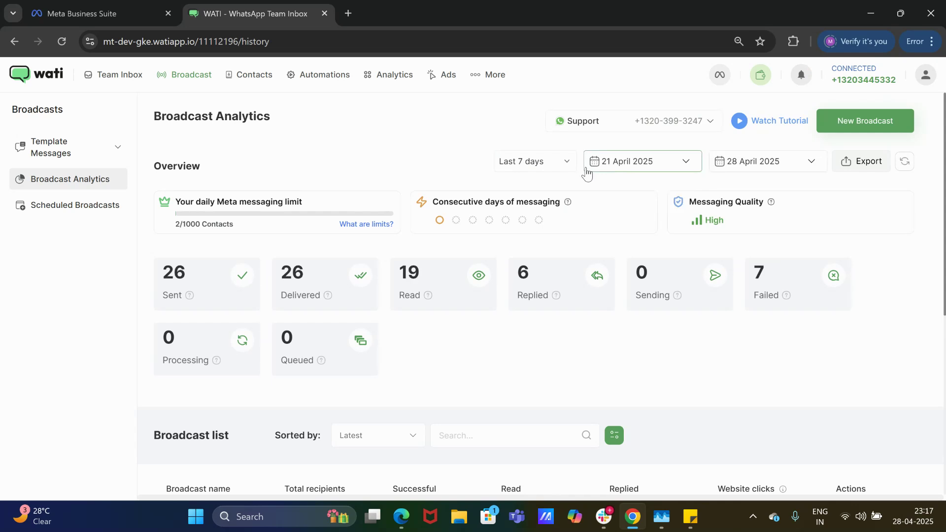
{"action": "left_click", "coordinate": [647, 124]}
{"action": "left_click", "coordinate": [623, 191]}
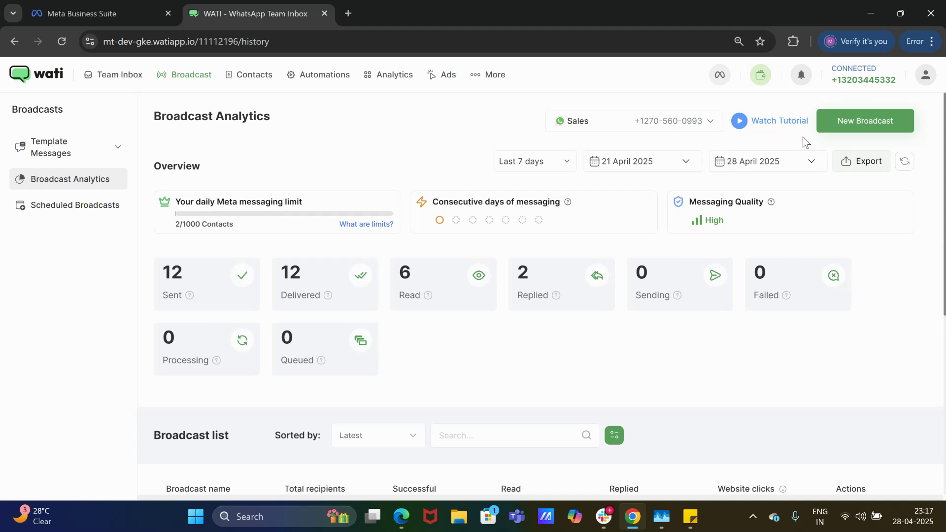
{"action": "left_click", "coordinate": [837, 129]}
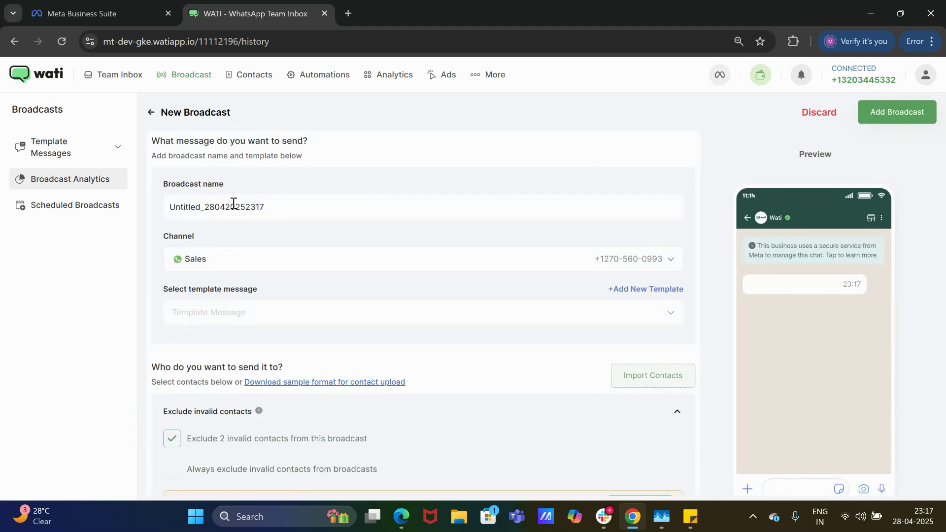
Set the broadcast channel to Support and its template to madhavas_test
{"action": "left_click", "coordinate": [234, 262]}
{"action": "left_click", "coordinate": [217, 310]}
{"action": "left_click", "coordinate": [232, 319]}
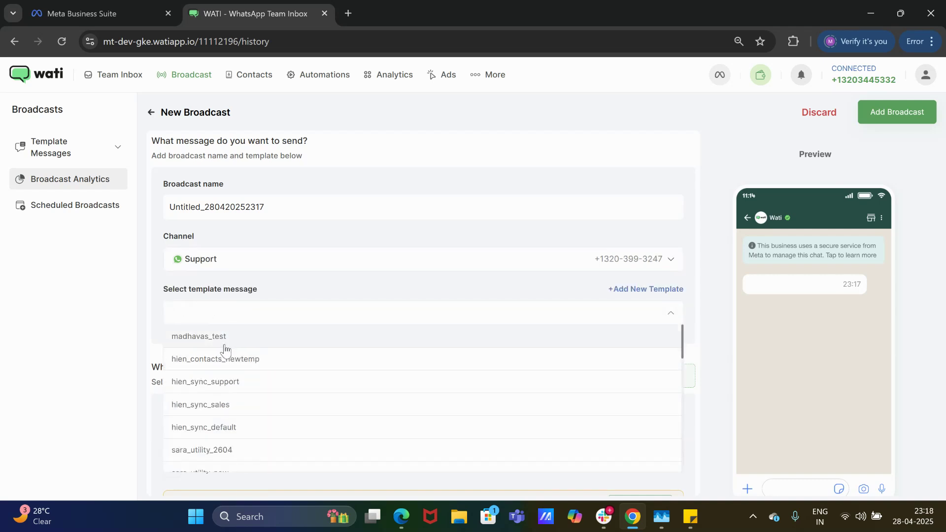
{"action": "left_click", "coordinate": [253, 335]}
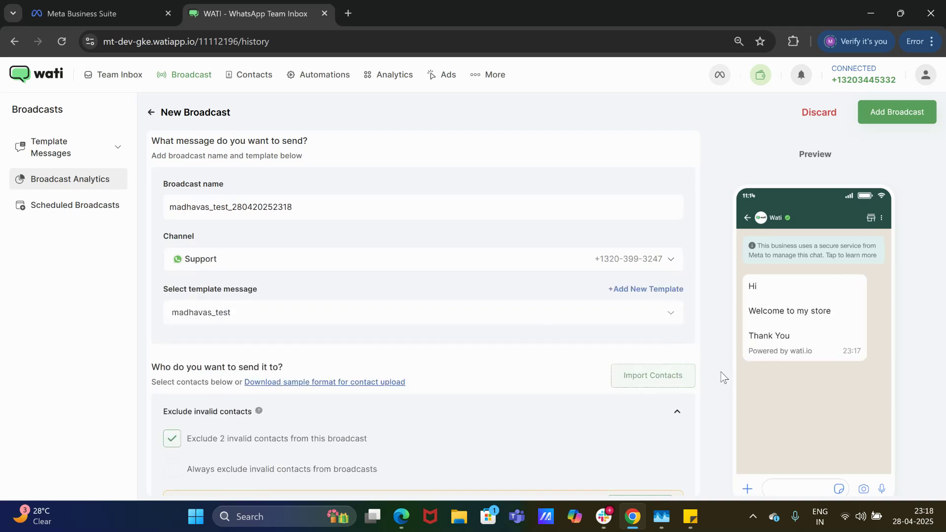
Review the broadcast form, then go to the Contacts list
{"action": "scroll", "coordinate": [534, 437], "scroll_direction": "down", "scroll_amount": 10}
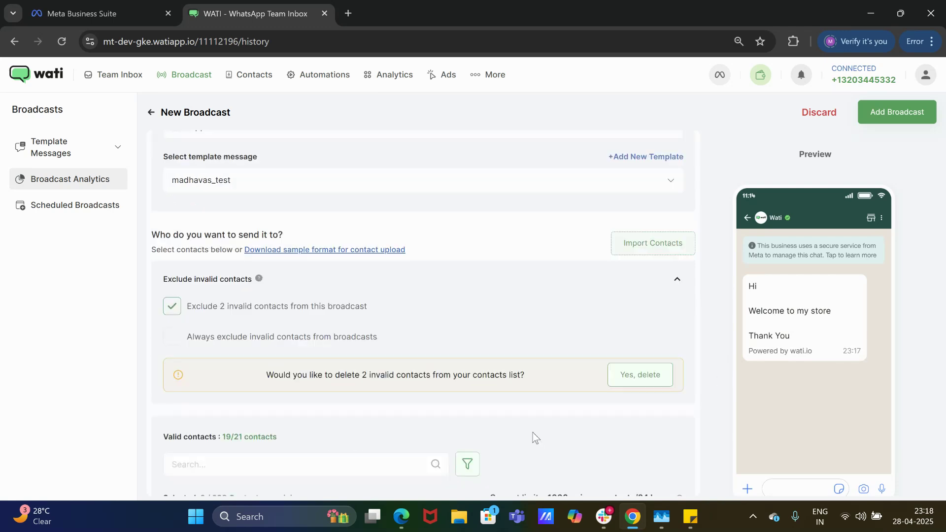
{"action": "scroll", "coordinate": [193, 340], "scroll_direction": "down", "scroll_amount": 3}
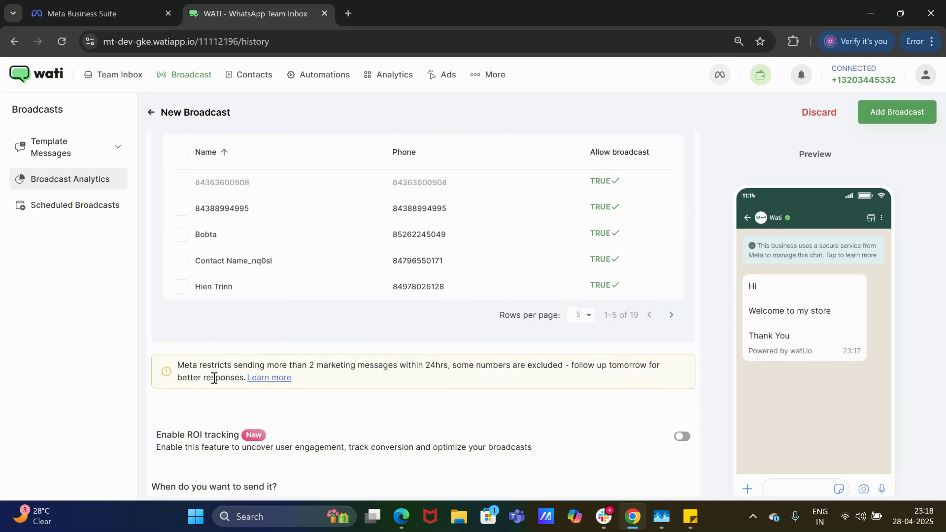
{"action": "scroll", "coordinate": [291, 405], "scroll_direction": "up", "scroll_amount": 7}
{"action": "scroll", "coordinate": [291, 389], "scroll_direction": "up", "scroll_amount": 3}
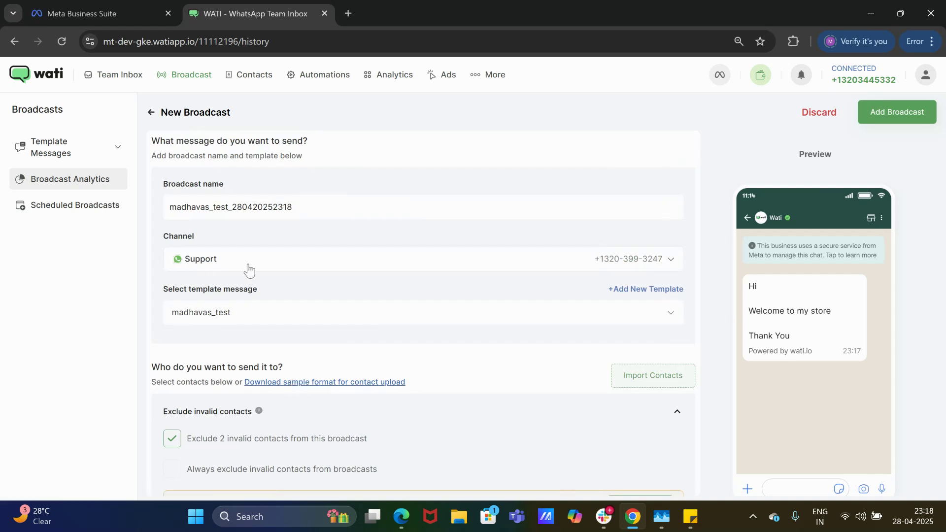
{"action": "scroll", "coordinate": [269, 291], "scroll_direction": "down", "scroll_amount": 9}
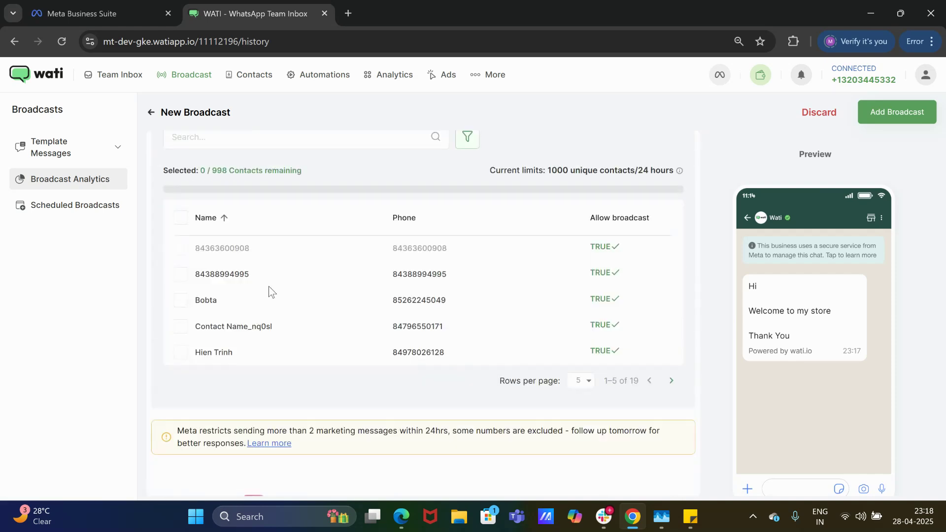
{"action": "scroll", "coordinate": [270, 291], "scroll_direction": "up", "scroll_amount": 10}
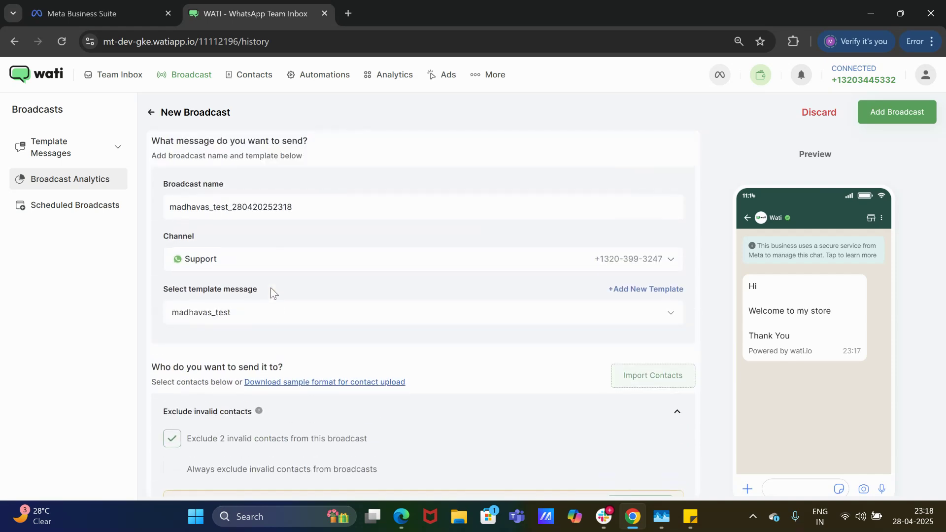
{"action": "left_click", "coordinate": [249, 85]}
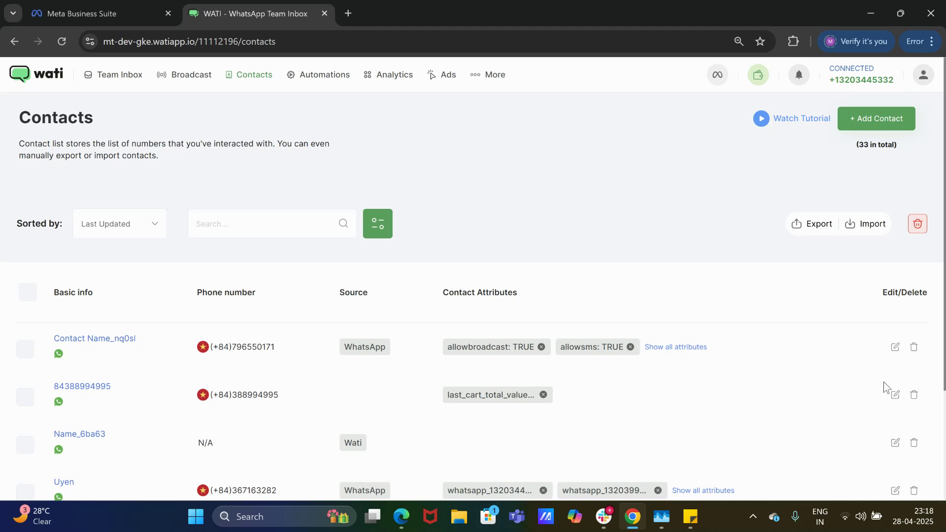
{"action": "scroll", "coordinate": [943, 382], "scroll_direction": "down", "scroll_amount": 1}
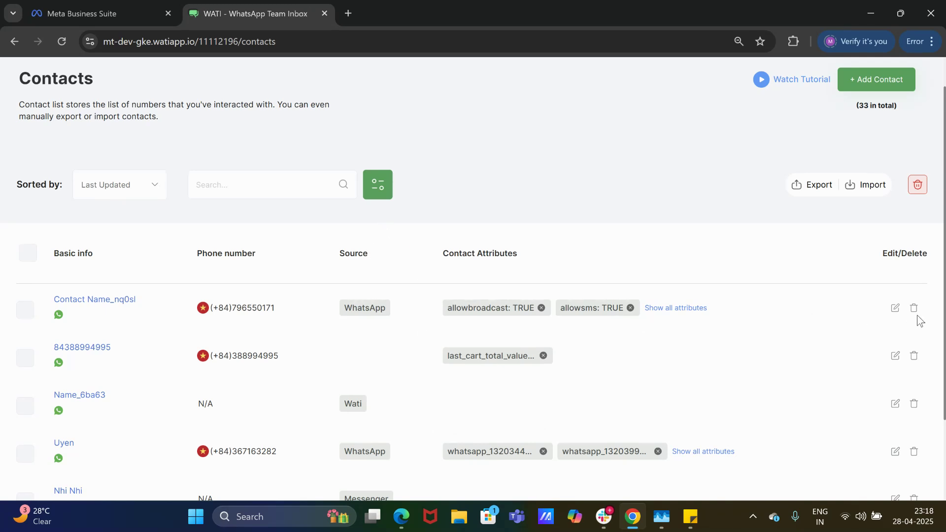
{"action": "left_click_drag", "start_coordinate": [943, 323], "coordinate": [943, 283]}
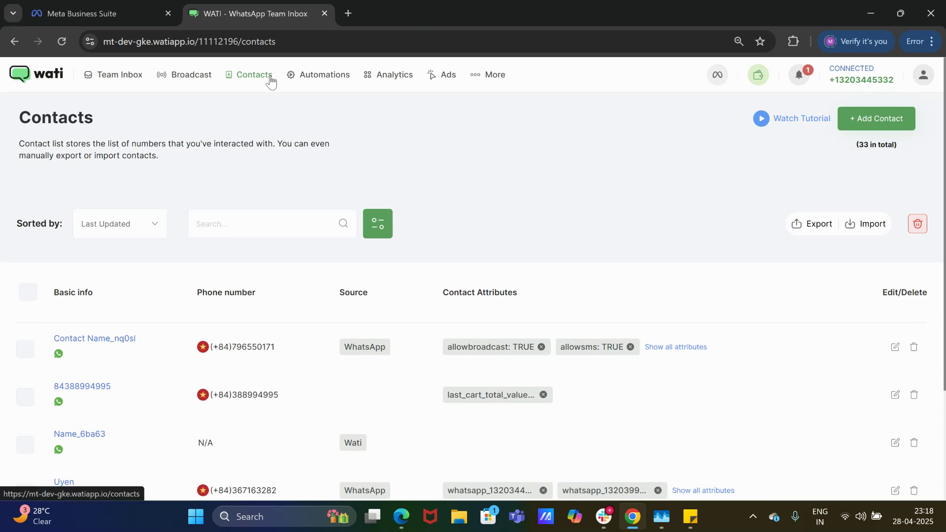
Open the Default Actions automation settings and toggle the welcome message option
{"action": "left_click", "coordinate": [319, 79]}
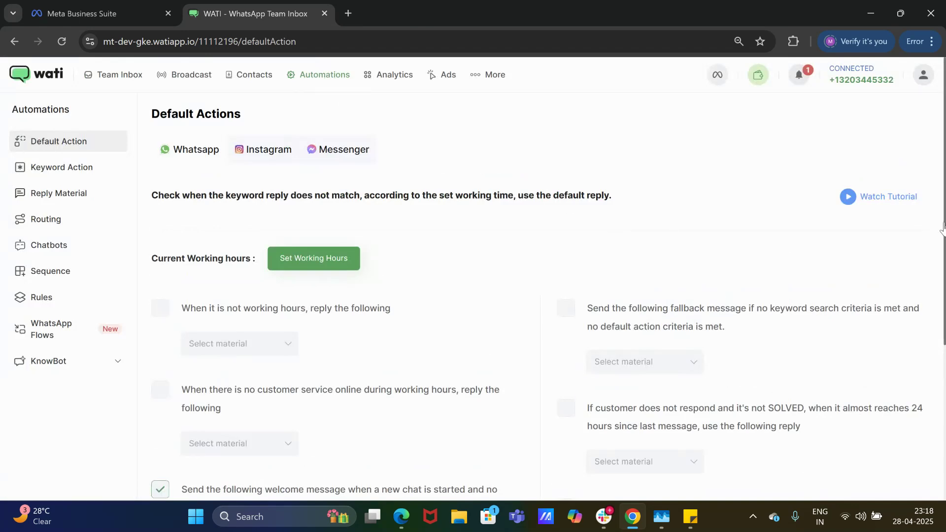
{"action": "mouse_move", "coordinate": [942, 228]}
{"action": "left_mouse_down"}
{"action": "mouse_move", "coordinate": [943, 359]}
{"action": "mouse_move", "coordinate": [943, 219]}
{"action": "left_mouse_up"}
{"action": "scroll", "coordinate": [942, 340], "scroll_direction": "down", "scroll_amount": 3}
{"action": "left_click", "coordinate": [164, 338]}
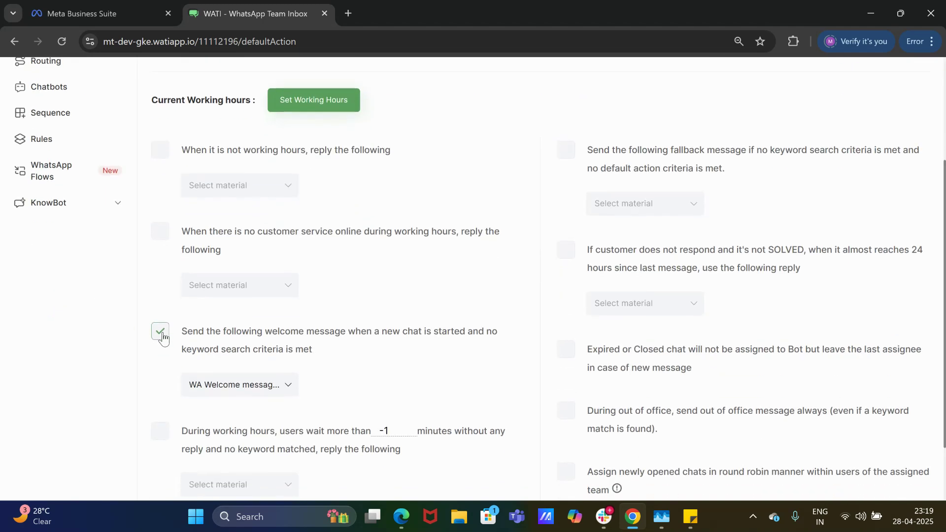
Choose the WA Welcome text as the welcome message and save the settings
{"action": "left_click", "coordinate": [266, 384]}
{"action": "left_click_drag", "start_coordinate": [942, 389], "coordinate": [942, 442]}
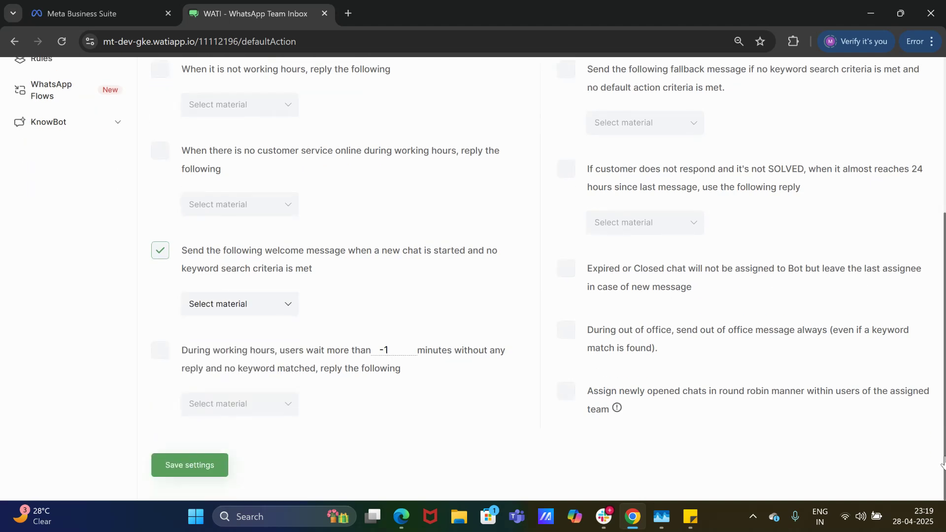
{"action": "left_click", "coordinate": [258, 306]}
{"action": "left_click", "coordinate": [244, 390]}
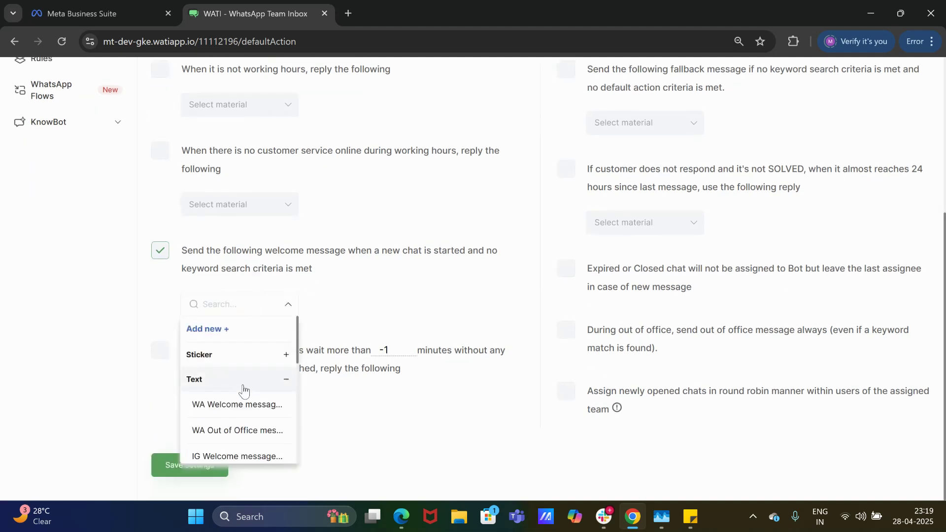
{"action": "left_click", "coordinate": [271, 405]}
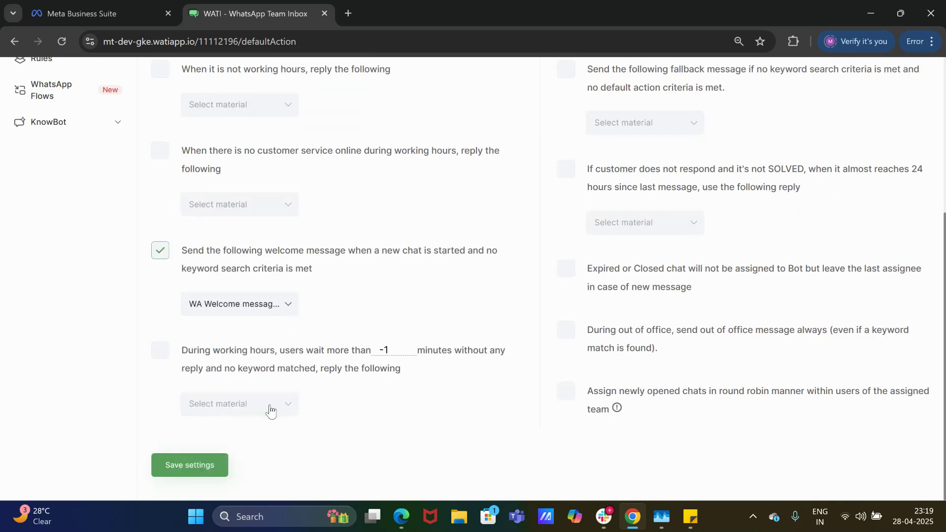
{"action": "left_click", "coordinate": [198, 473]}
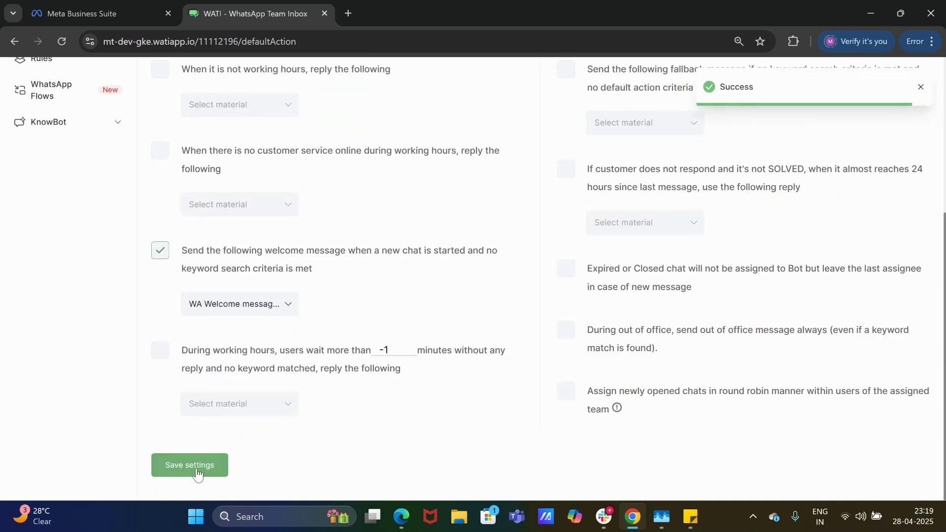
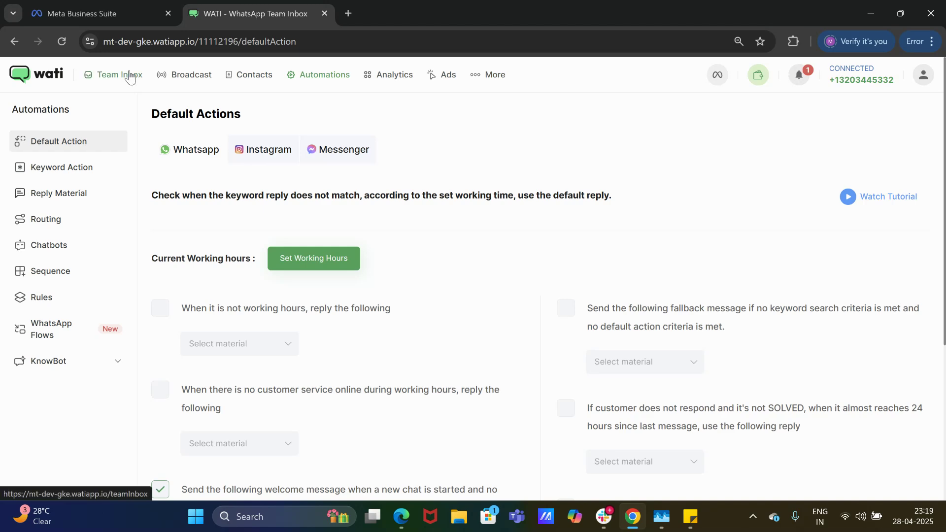
{"action": "left_click", "coordinate": [130, 76]}
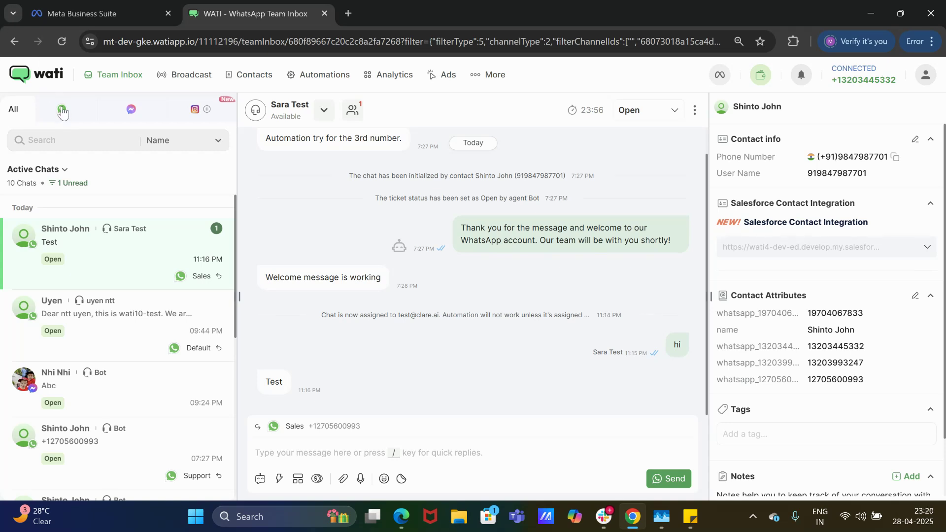
{"action": "left_click", "coordinate": [62, 111]}
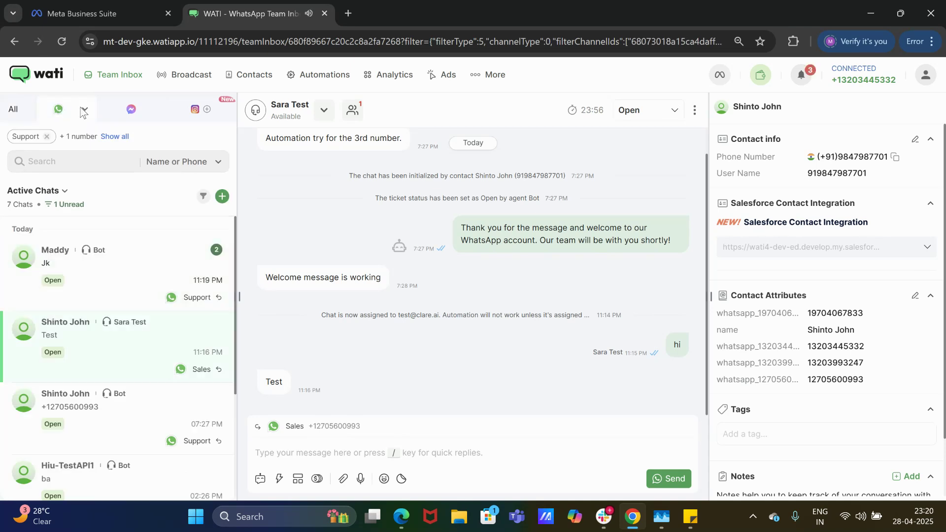
{"action": "left_click", "coordinate": [83, 110]}
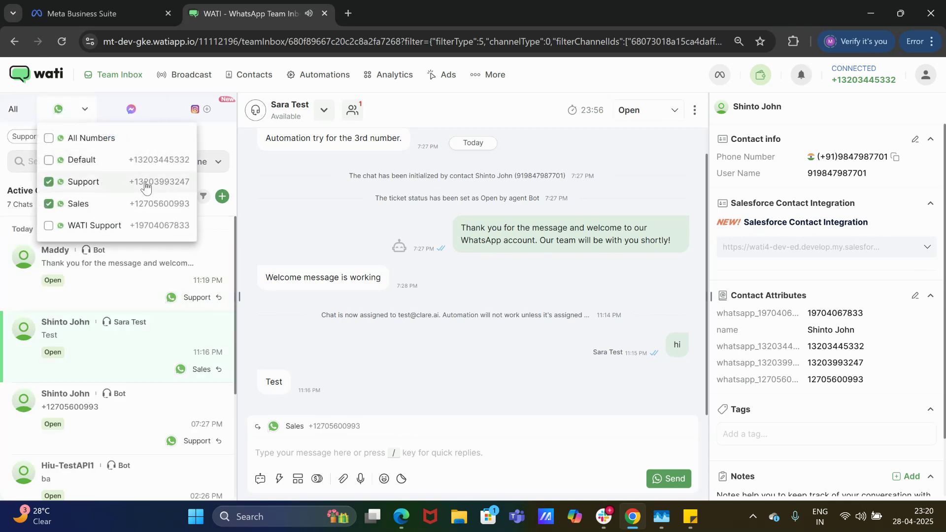
{"action": "left_click", "coordinate": [102, 276]}
{"action": "left_click", "coordinate": [103, 283]}
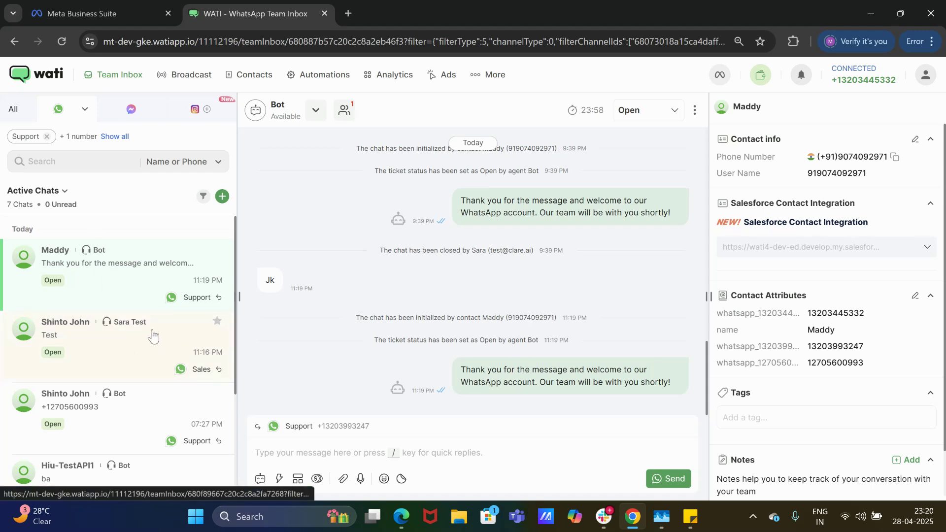
{"action": "left_click", "coordinate": [85, 110]}
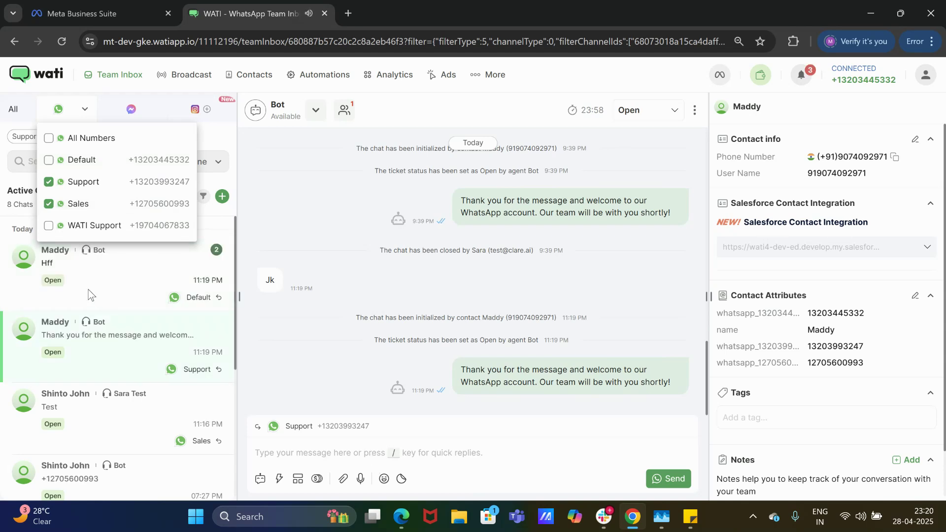
{"action": "left_click", "coordinate": [88, 295]}
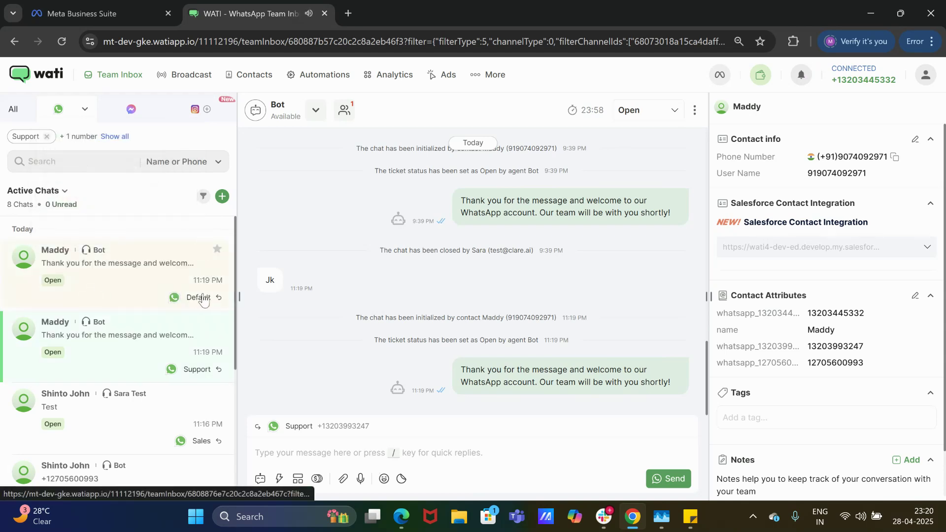
{"action": "left_click", "coordinate": [81, 281]}
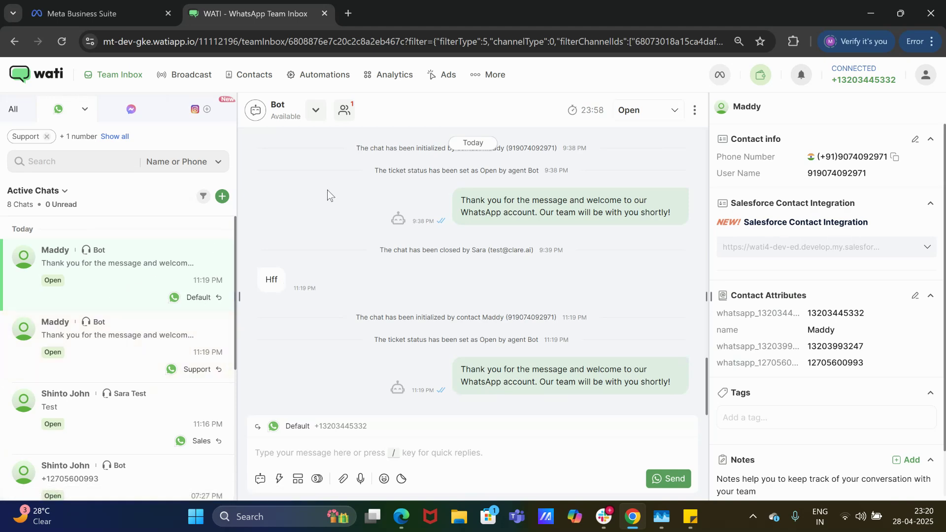
{"action": "left_click", "coordinate": [336, 75]}
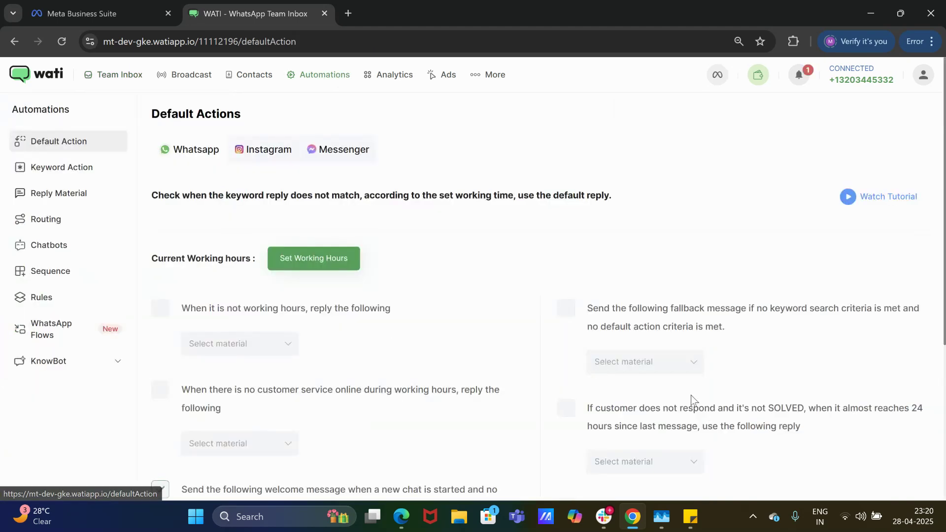
Go through Chatbots to the Rules list of built-in WhatsApp and Instagram rules
{"action": "mouse_move", "coordinate": [944, 340]}
{"action": "left_mouse_down"}
{"action": "mouse_move", "coordinate": [944, 490]}
{"action": "mouse_move", "coordinate": [944, 336]}
{"action": "left_mouse_up"}
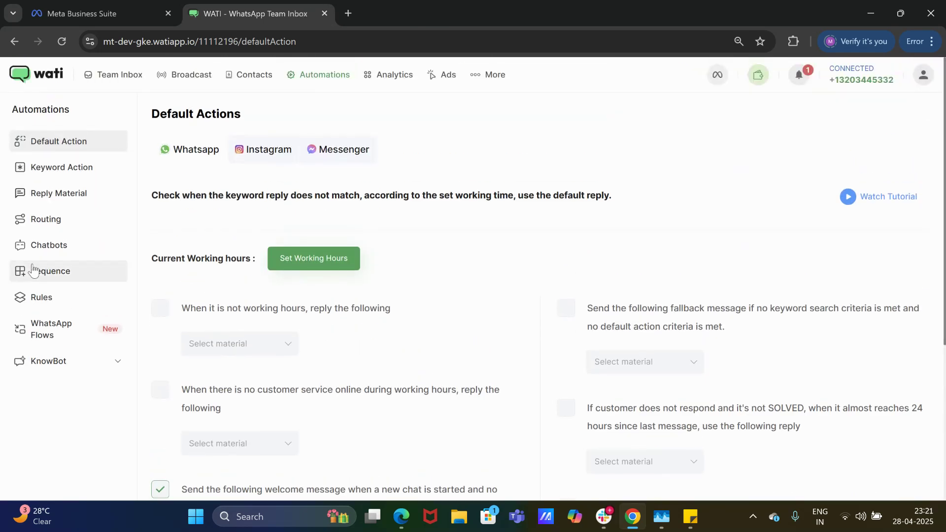
{"action": "left_click", "coordinate": [50, 246]}
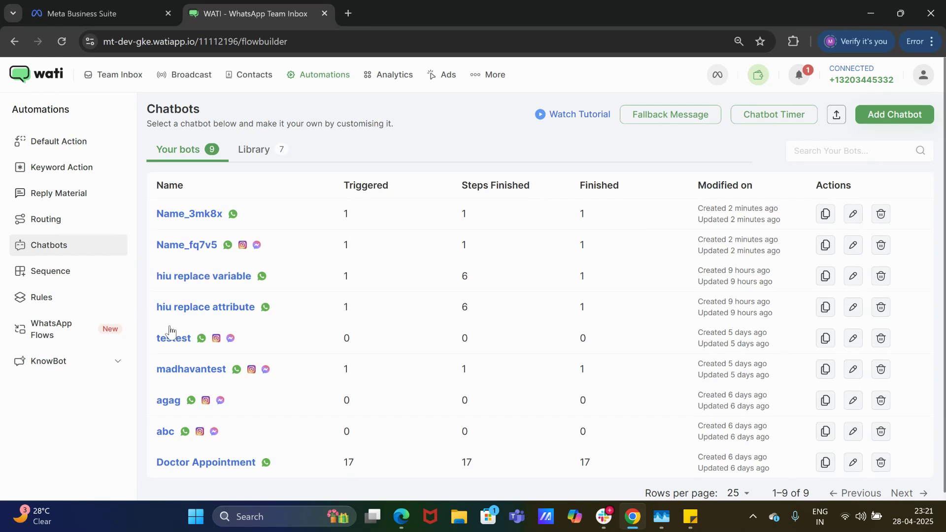
{"action": "left_click", "coordinate": [42, 299]}
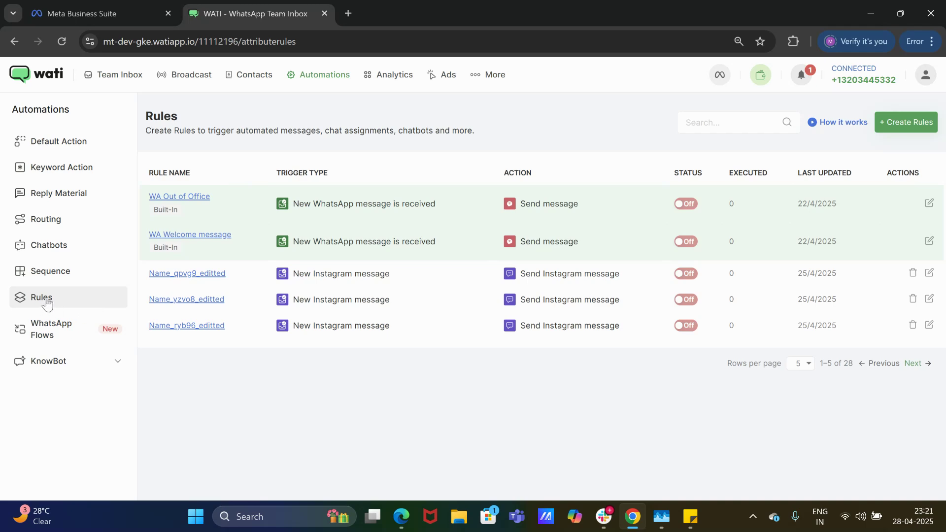
Start a new rule triggered by new WhatsApp messages on the Default number
{"action": "left_click", "coordinate": [910, 123]}
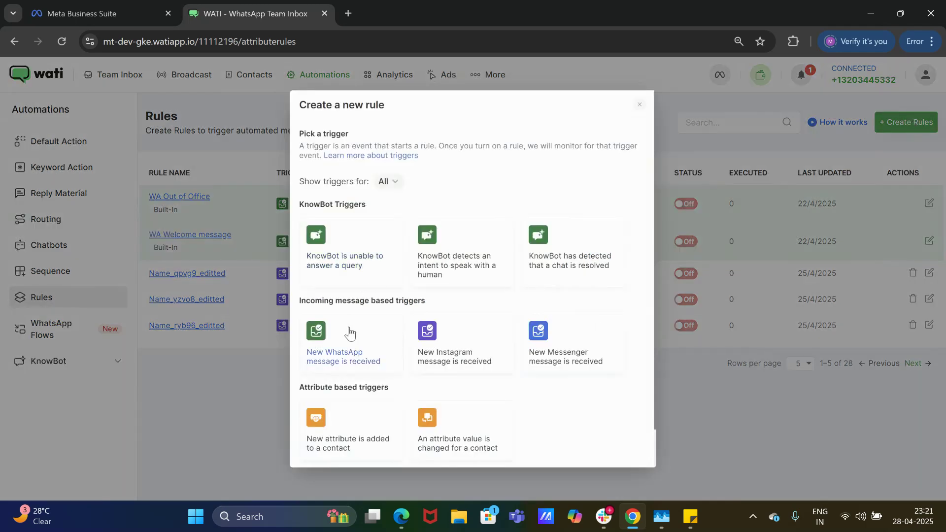
{"action": "left_click", "coordinate": [367, 350]}
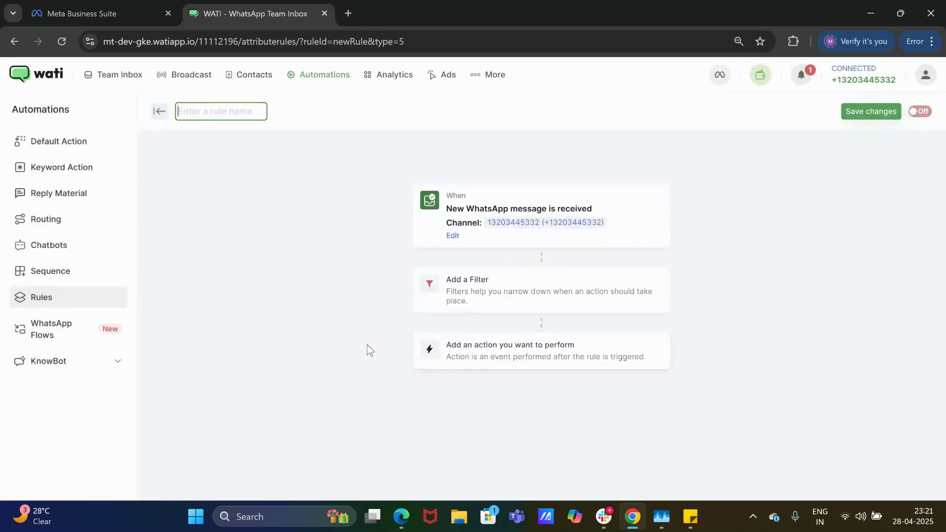
{"action": "left_click", "coordinate": [483, 234]}
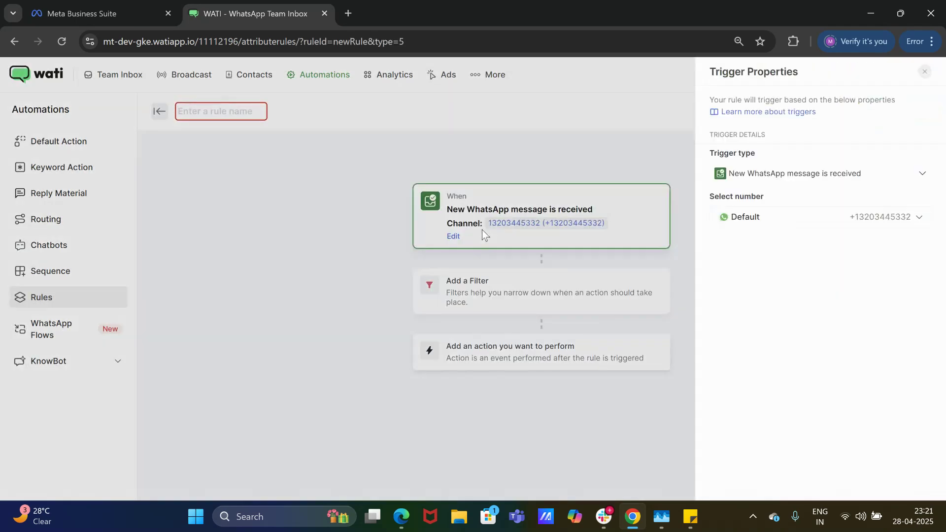
{"action": "left_click", "coordinate": [743, 218]}
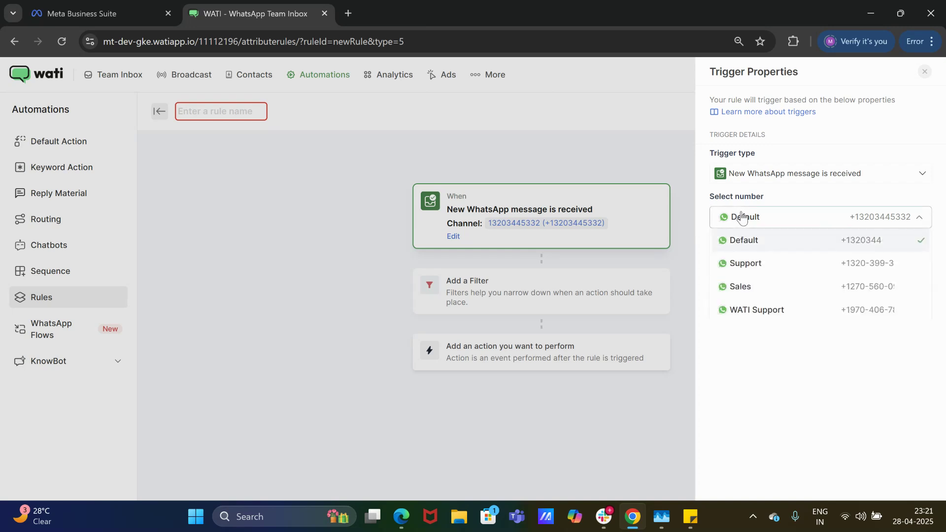
{"action": "left_click", "coordinate": [745, 243]}
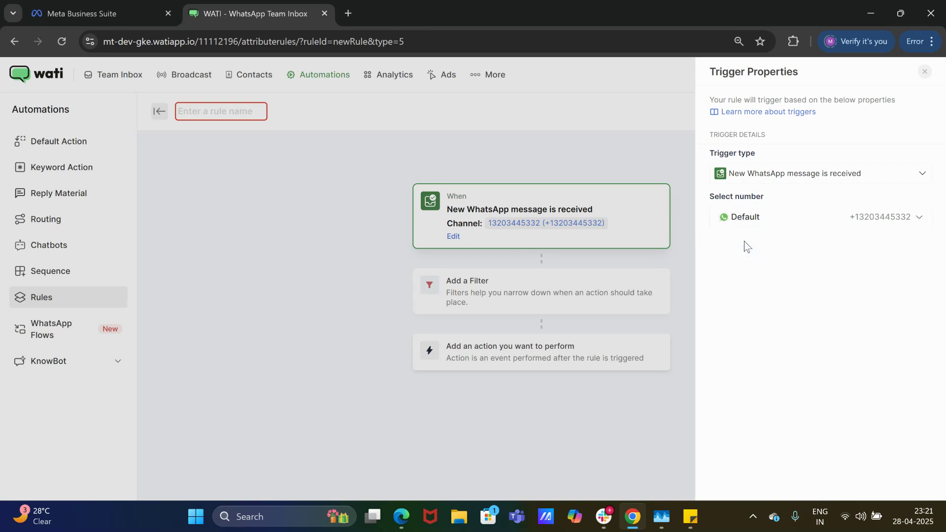
Add a filter step matching incoming messages by keywords
{"action": "left_click", "coordinate": [534, 298]}
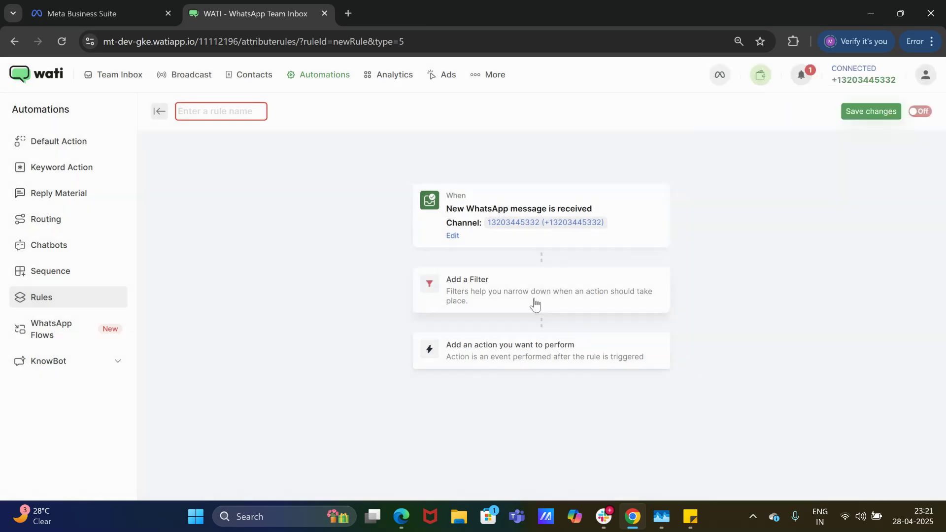
{"action": "left_click", "coordinate": [759, 179]}
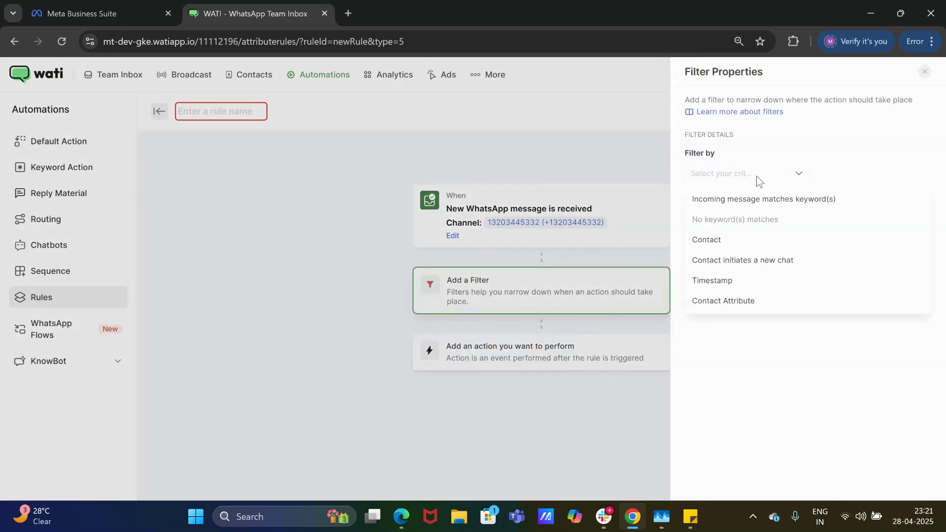
{"action": "left_click", "coordinate": [753, 203]}
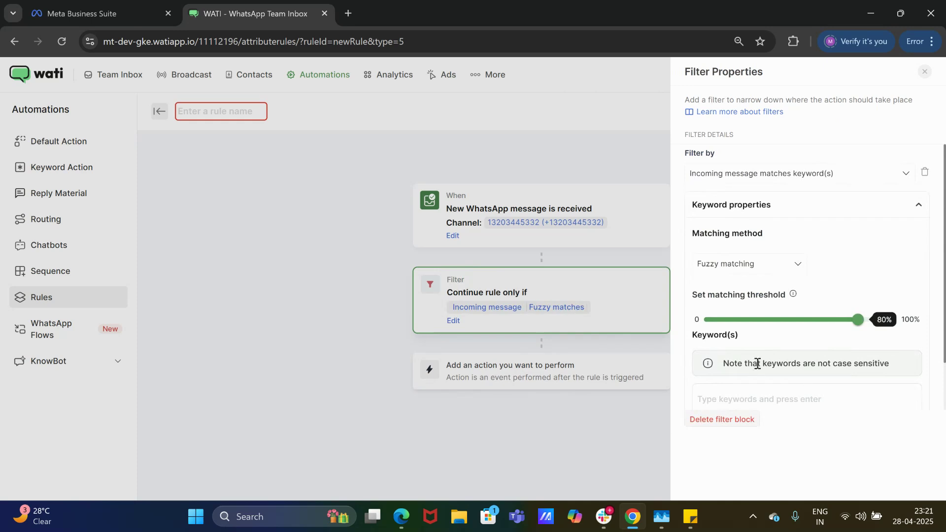
{"action": "left_click", "coordinate": [924, 74]}
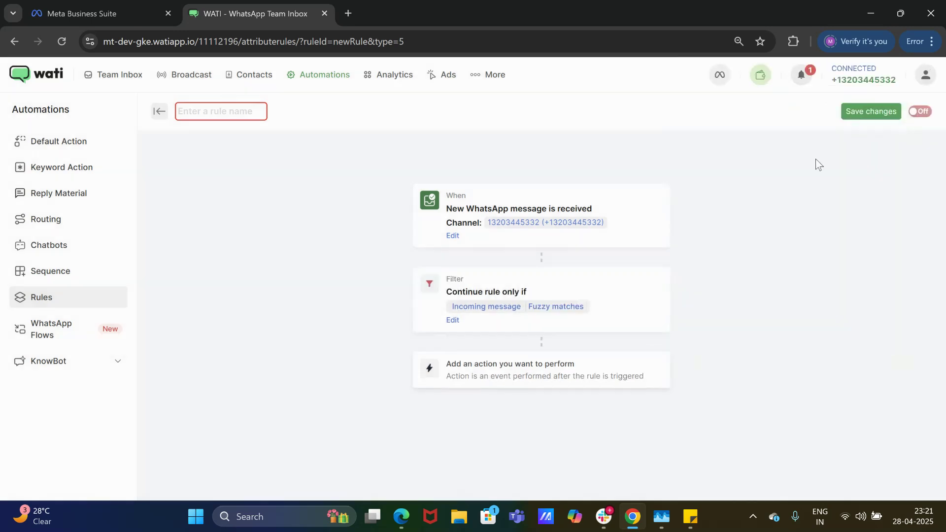
Review the action types and trigger settings without choosing anything, then leave the rule editor
{"action": "left_click", "coordinate": [559, 382]}
{"action": "left_click", "coordinate": [762, 193]}
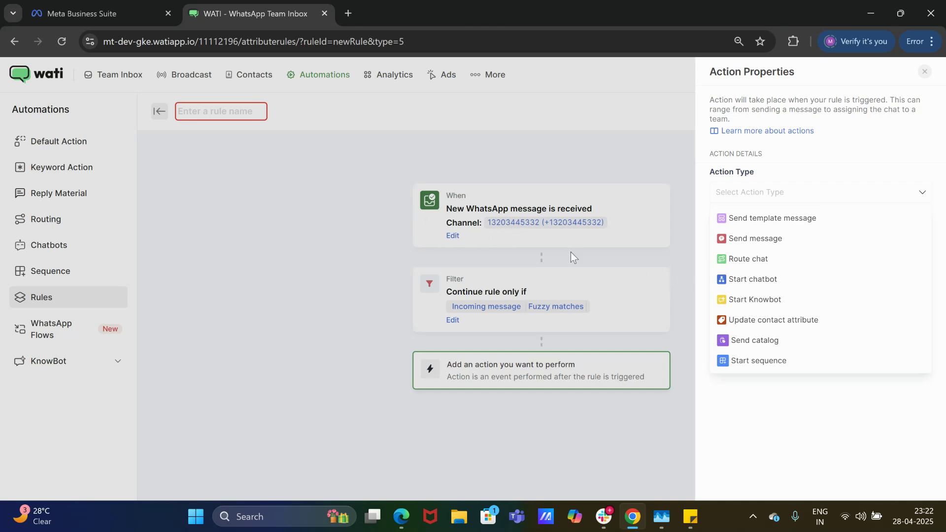
{"action": "left_click", "coordinate": [925, 73]}
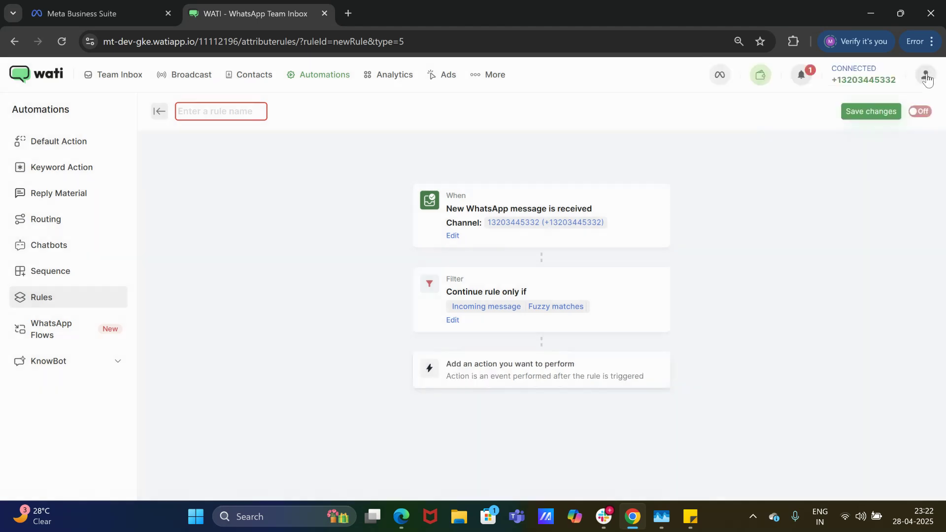
{"action": "left_click", "coordinate": [562, 222]}
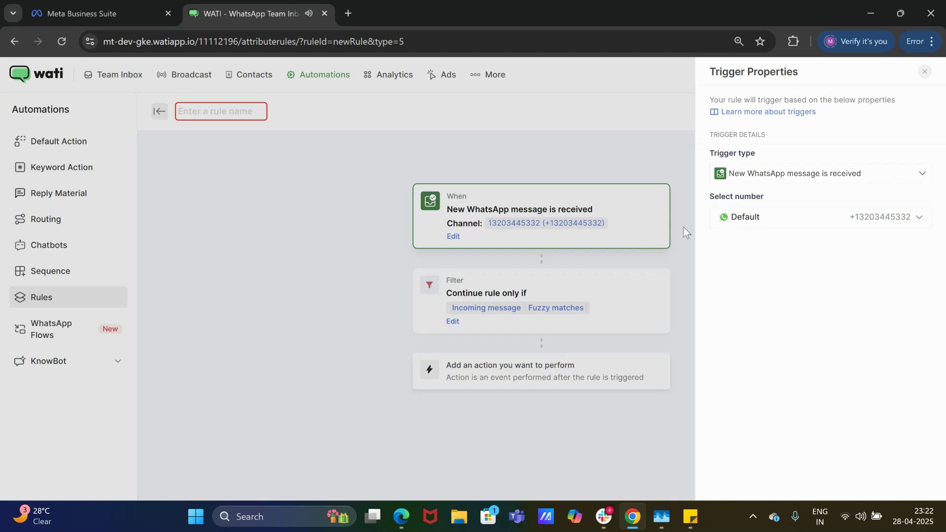
{"action": "left_click", "coordinate": [925, 73]}
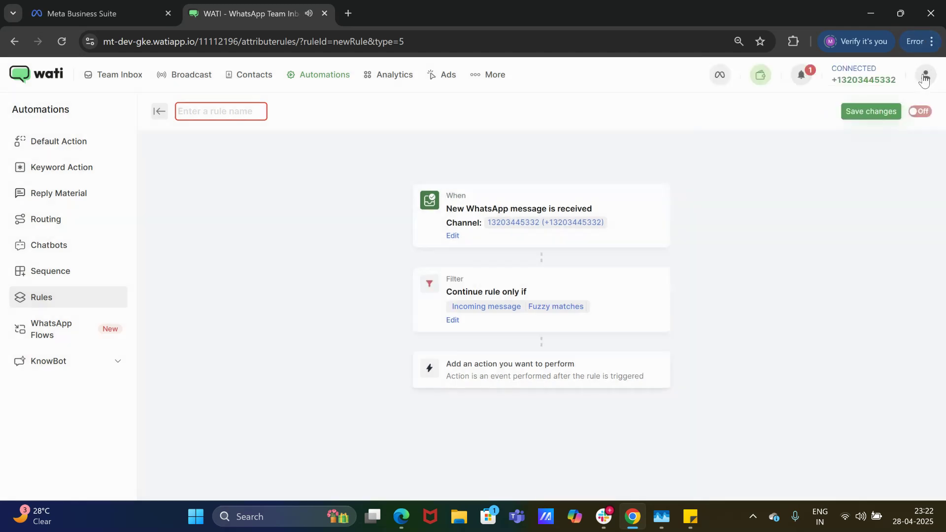
{"action": "left_click", "coordinate": [158, 111]}
{"action": "left_click", "coordinate": [456, 304]}
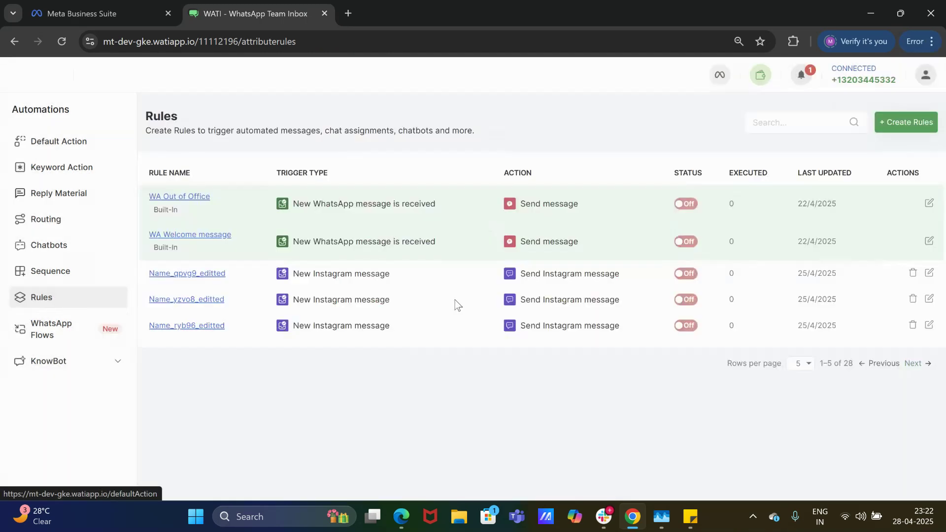
{"action": "left_click", "coordinate": [907, 130]}
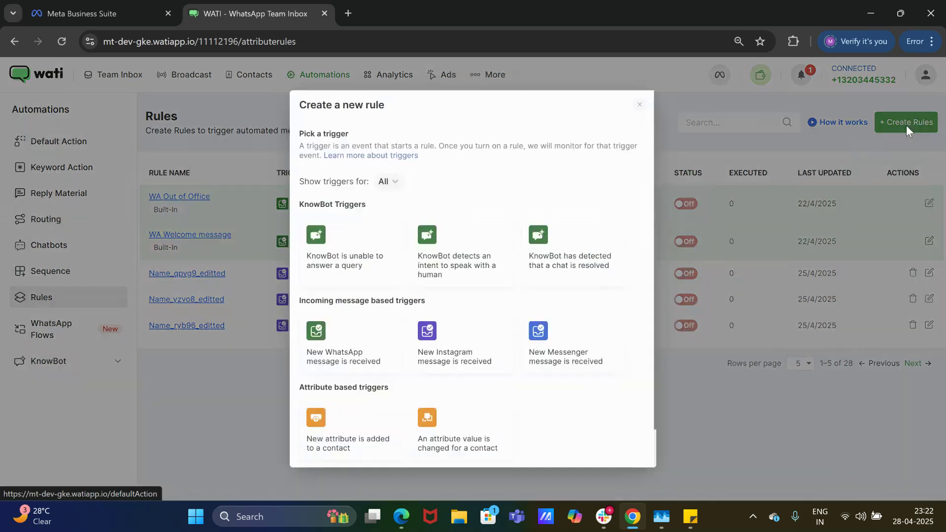
{"action": "left_click", "coordinate": [363, 263]}
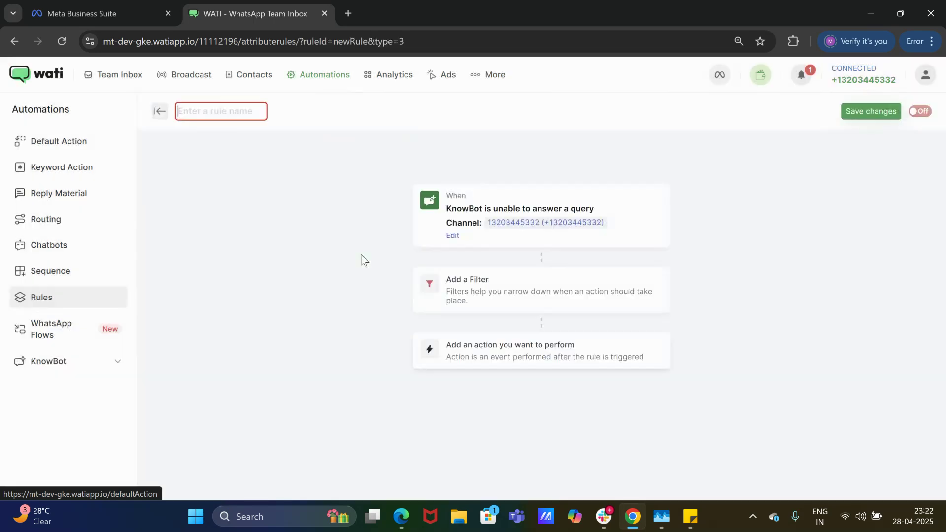
{"action": "left_click", "coordinate": [513, 239]}
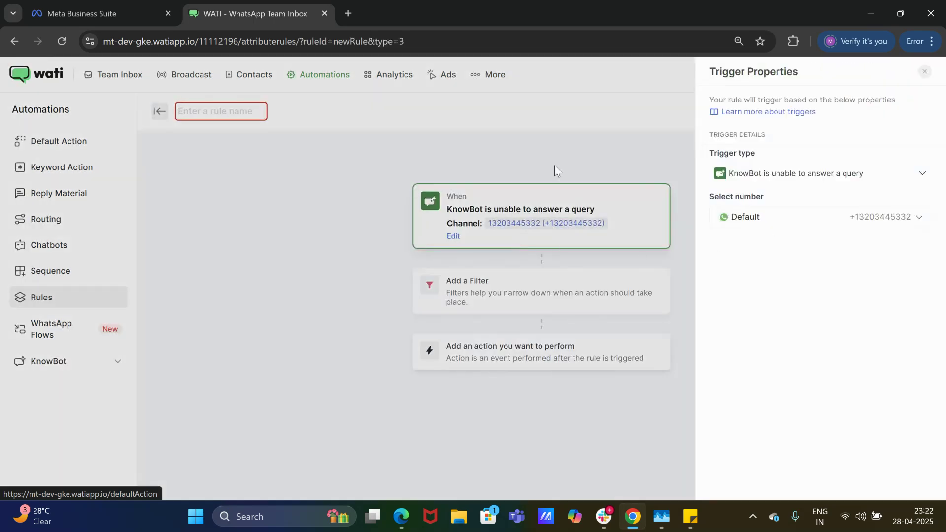
{"action": "left_click", "coordinate": [924, 73]}
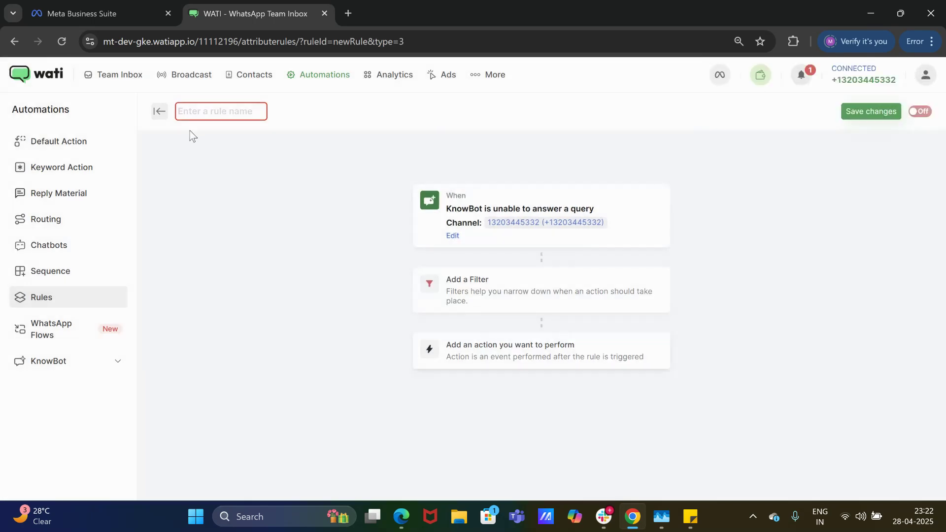
{"action": "left_click", "coordinate": [159, 113]}
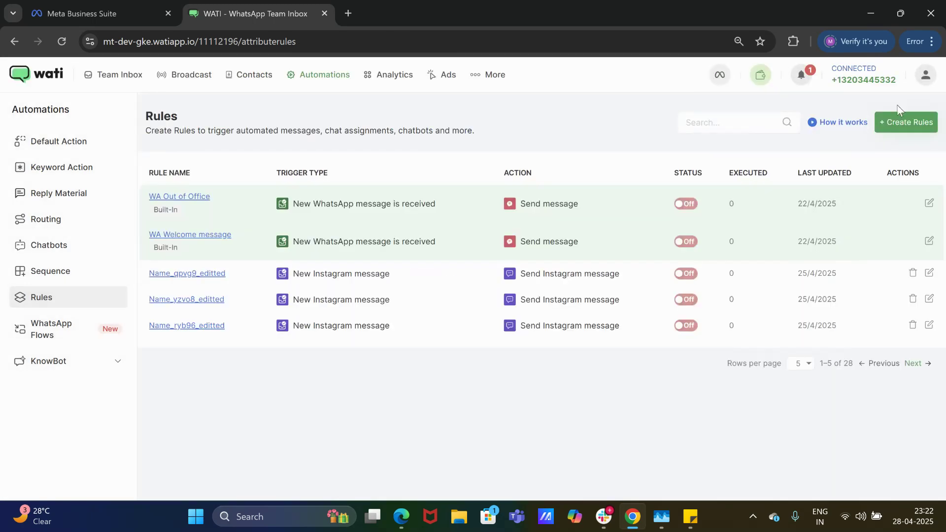
{"action": "left_click", "coordinate": [903, 121]}
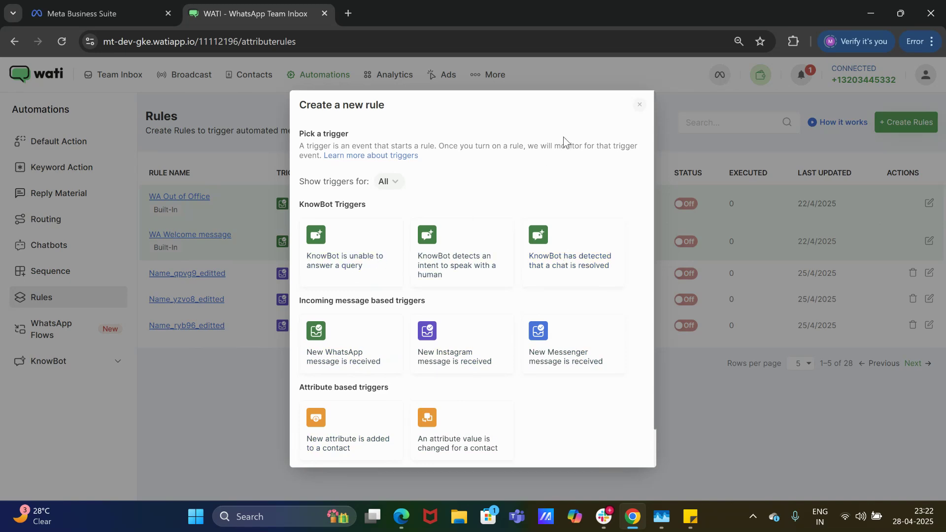
{"action": "left_click", "coordinate": [639, 105]}
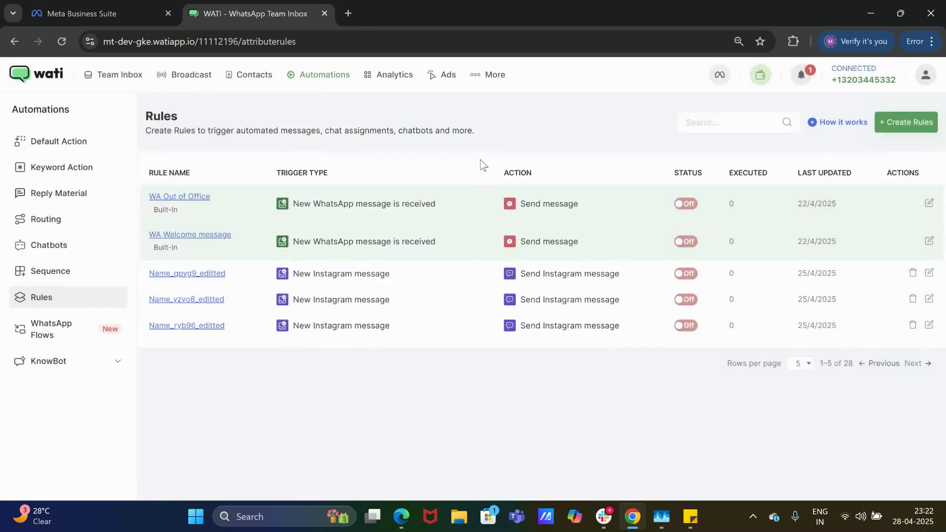
{"action": "left_click", "coordinate": [485, 79]}
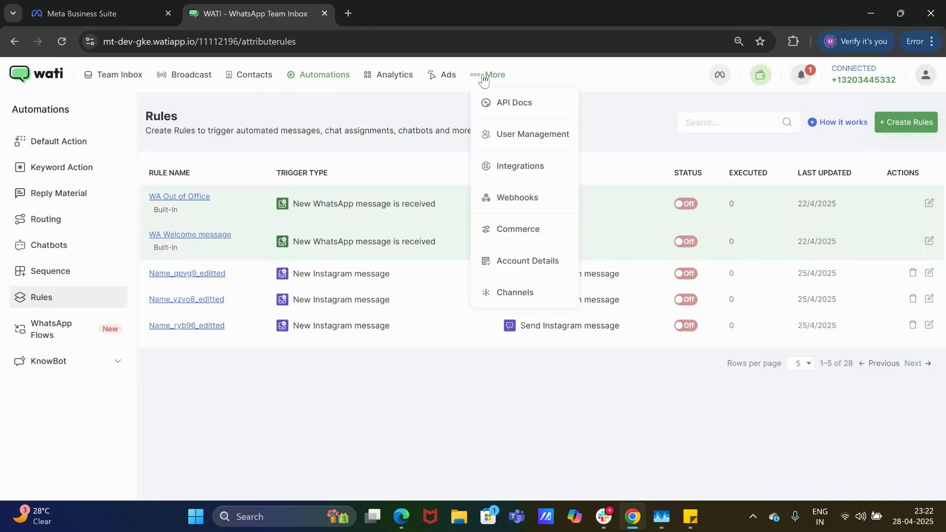
Go from Account Details to Billing Information's Your Plan page showing the Business Plan
{"action": "left_click", "coordinate": [504, 260]}
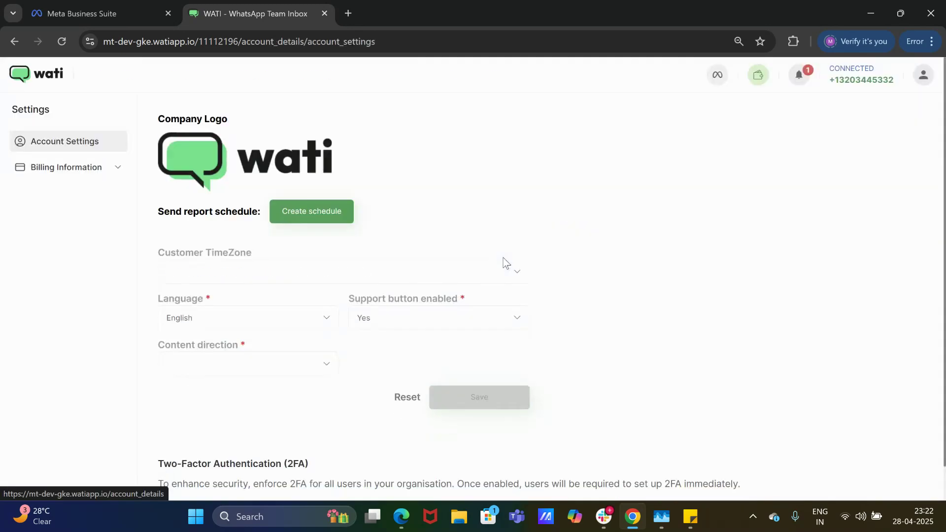
{"action": "left_click", "coordinate": [71, 166]}
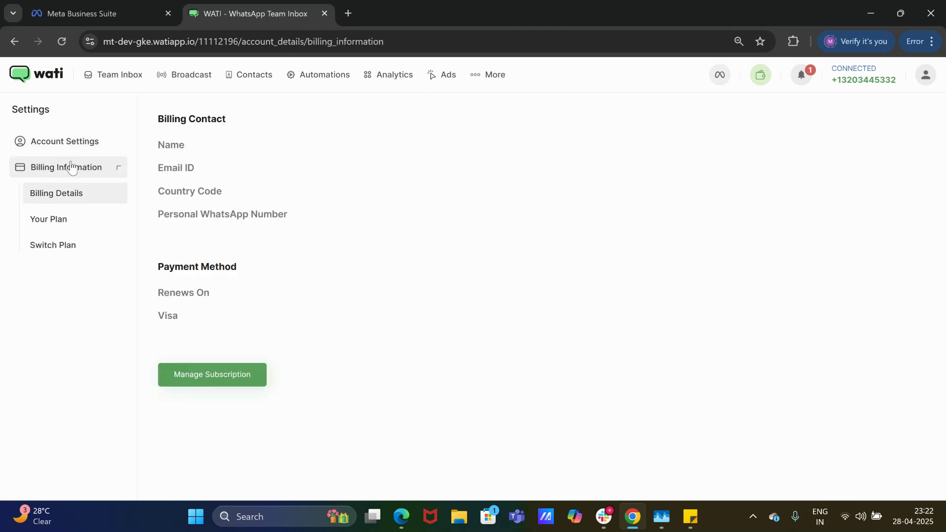
{"action": "left_click", "coordinate": [33, 220]}
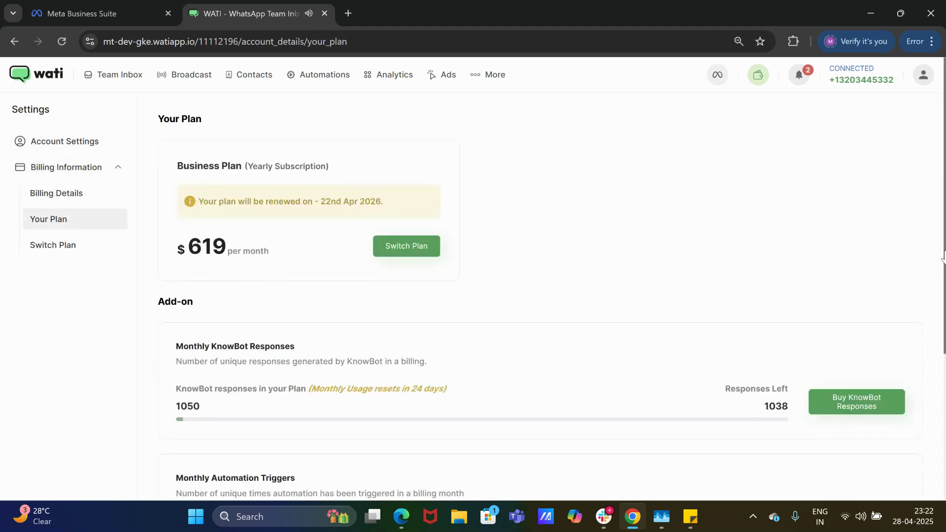
{"action": "scroll", "coordinate": [943, 256], "scroll_direction": "down", "scroll_amount": 5}
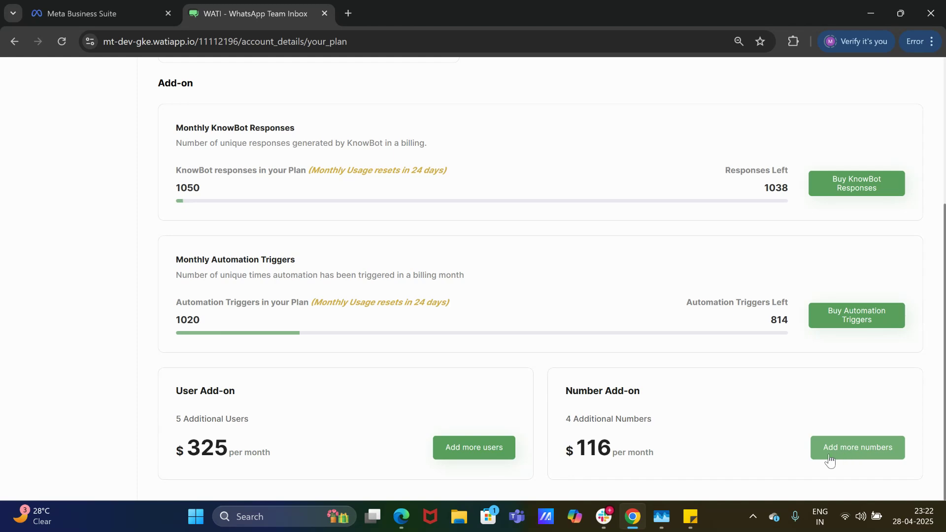
Preview Add more numbers pricing for 3 numbers, keep 4, and close the offer unbought
{"action": "left_click", "coordinate": [842, 448]}
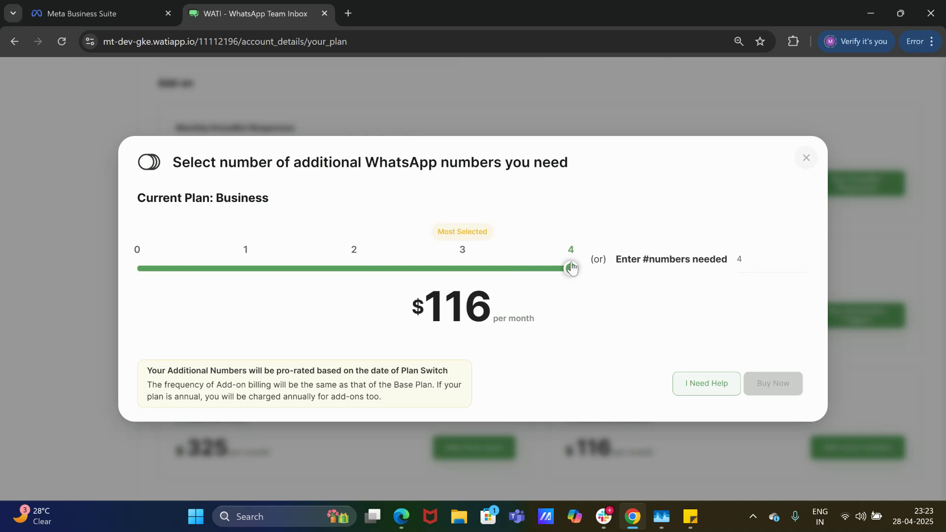
{"action": "mouse_move", "coordinate": [570, 268]}
{"action": "left_mouse_down"}
{"action": "mouse_move", "coordinate": [463, 266]}
{"action": "mouse_move", "coordinate": [577, 268]}
{"action": "left_mouse_up"}
{"action": "left_click", "coordinate": [806, 158]}
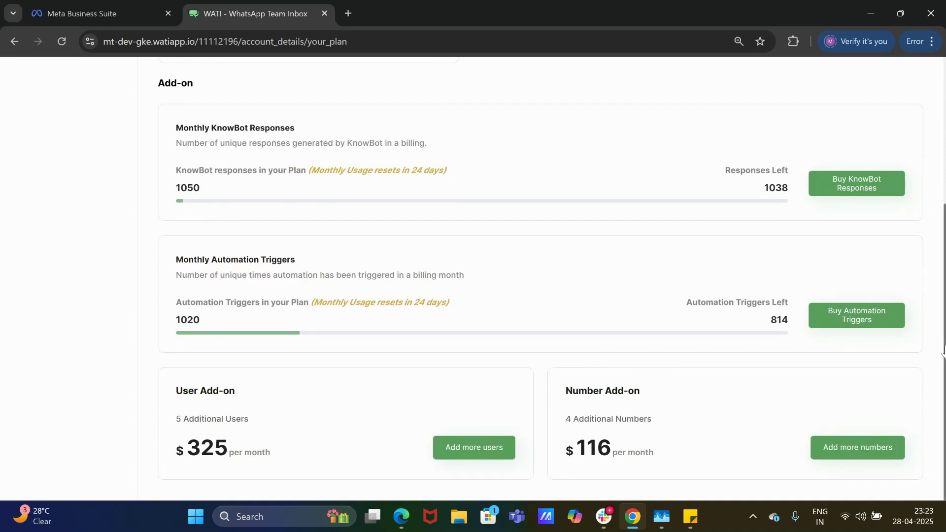
{"action": "left_click_drag", "start_coordinate": [943, 351], "coordinate": [942, 203]}
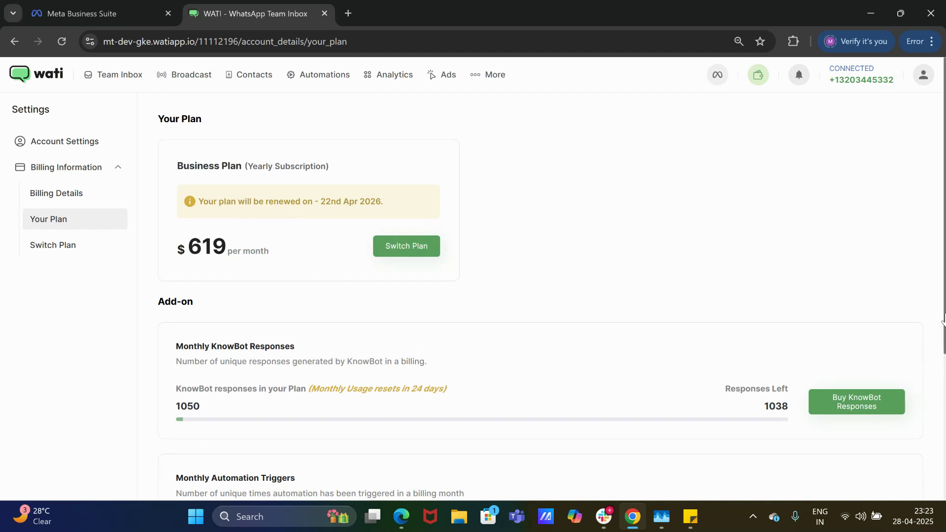
{"action": "mouse_move", "coordinate": [942, 320]}
{"action": "left_mouse_down"}
{"action": "mouse_move", "coordinate": [942, 456]}
{"action": "mouse_move", "coordinate": [942, 311]}
{"action": "left_mouse_up"}
{"action": "left_click", "coordinate": [485, 77]}
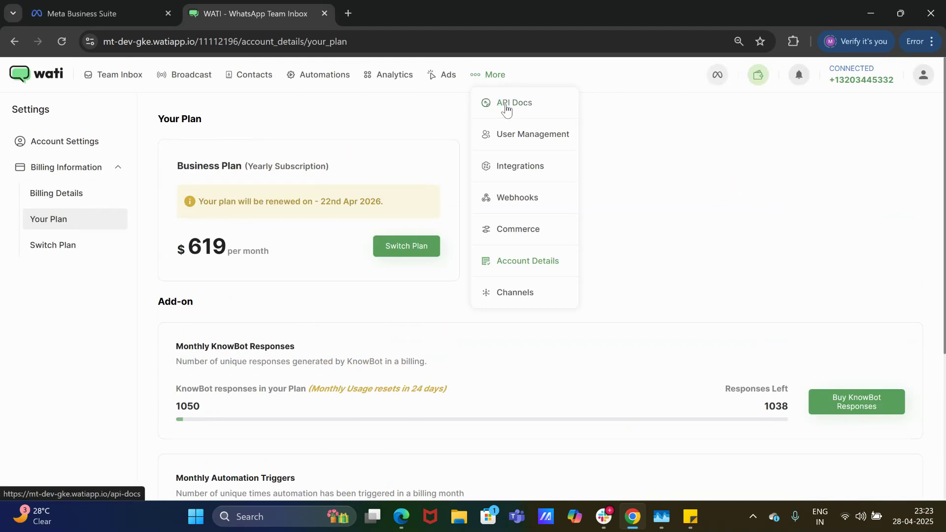
Show the Integrations page offering Shopify, Facebook, Google Sheets, Zapier and HubSpot connections
{"action": "left_click", "coordinate": [518, 170]}
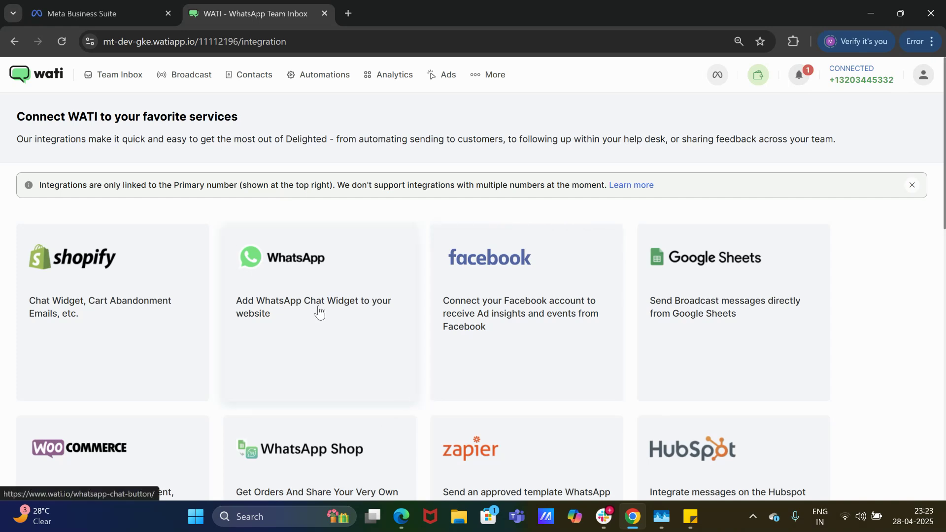
{"action": "left_click", "coordinate": [477, 74]}
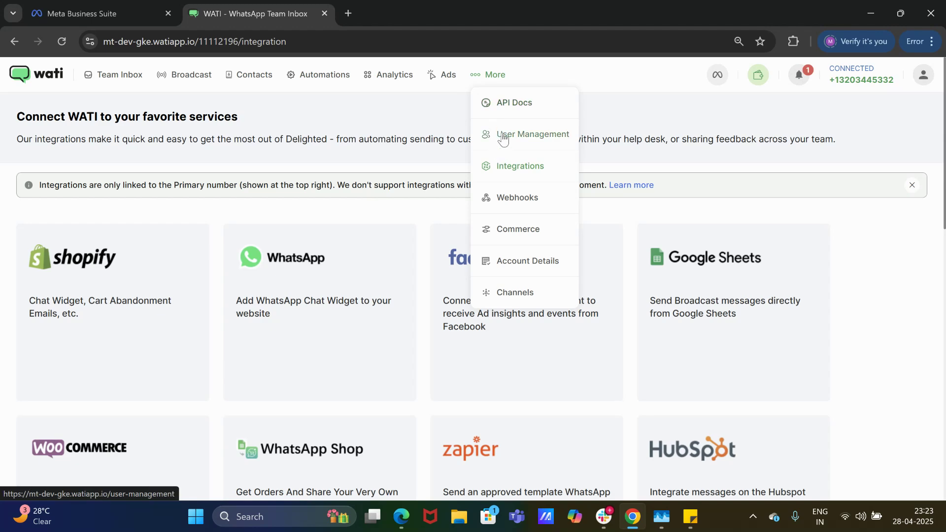